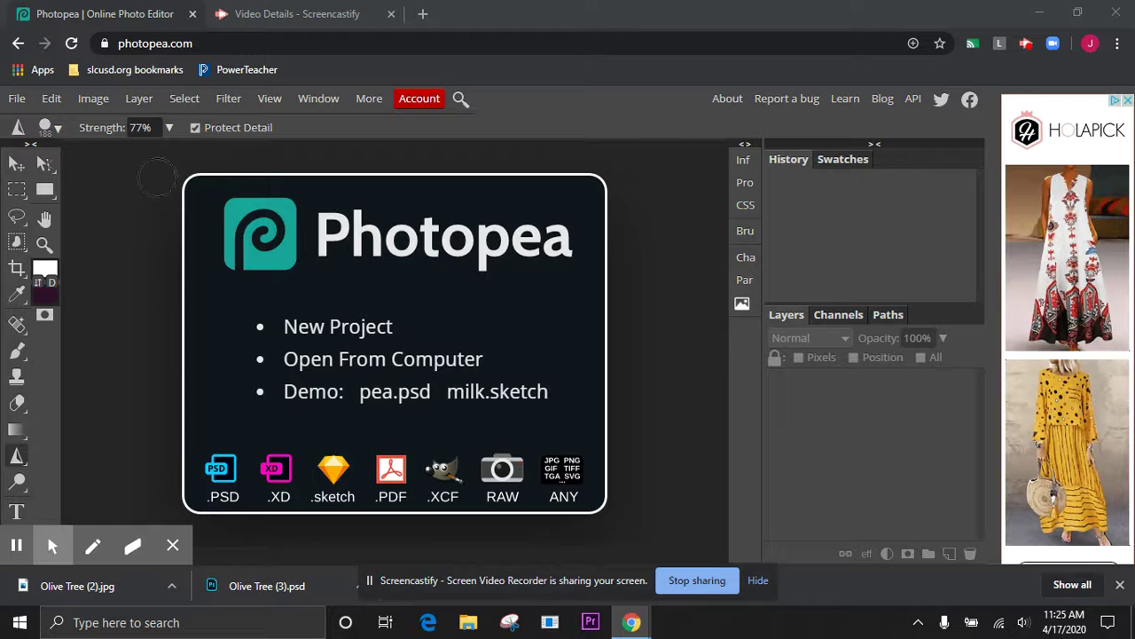
Step: Open Pirates Cove from the iPhone Photos folder through File > Open
left_click(17, 98)
left_click(71, 152)
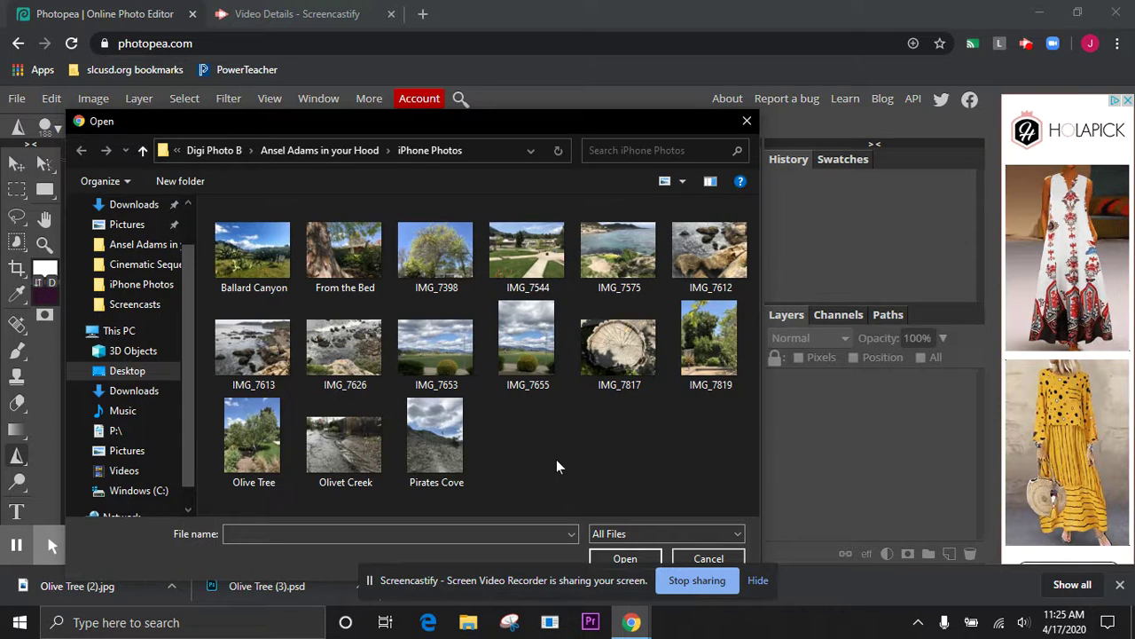
left_click(448, 438)
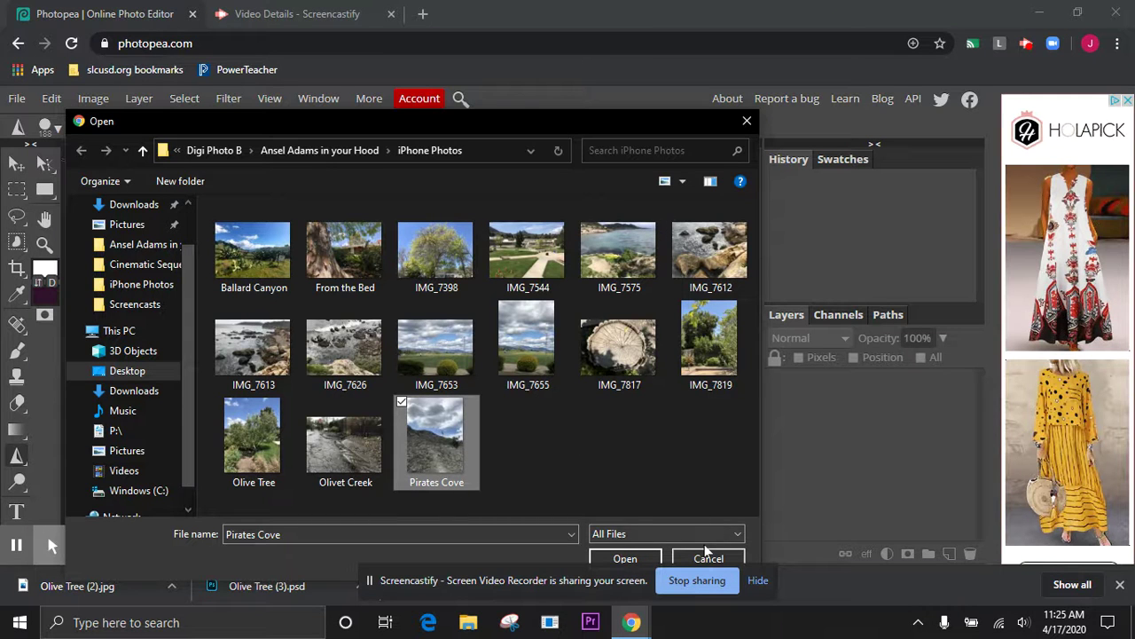
left_click(612, 558)
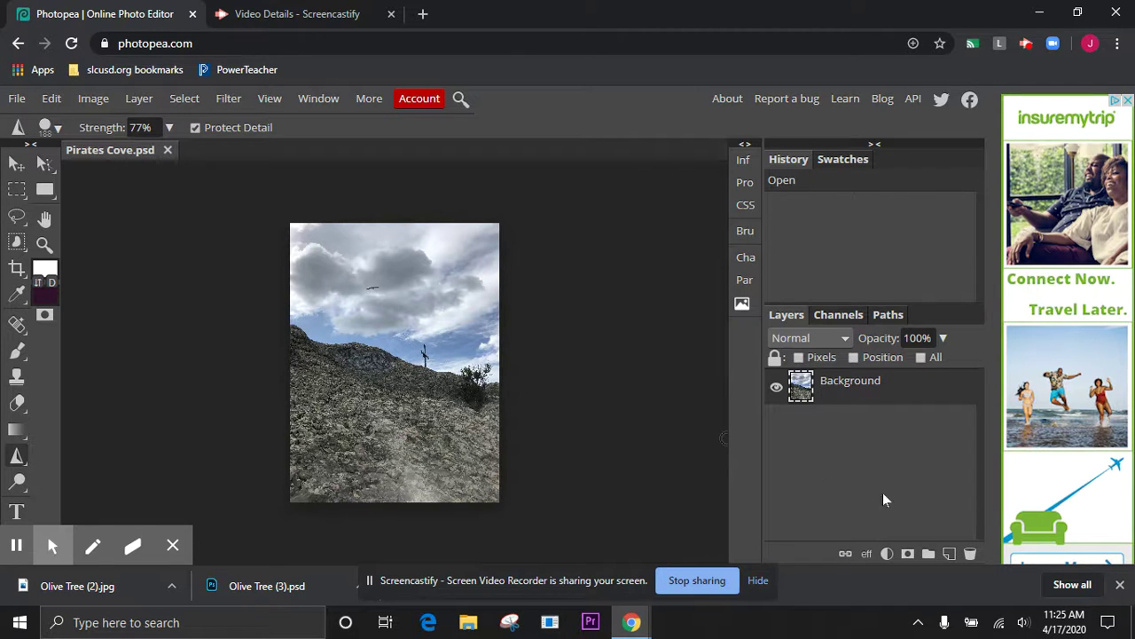
left_click(887, 554)
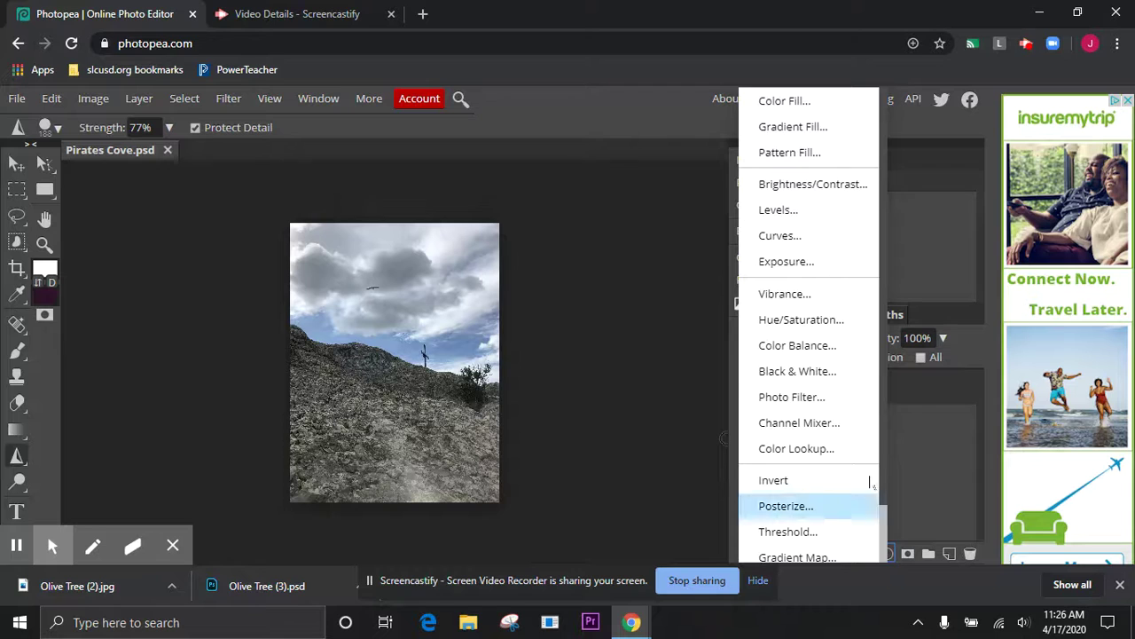
Step: Add a Black & White adjustment layer with Blue -45, Cyan -23 and Yellow -15
left_click(832, 372)
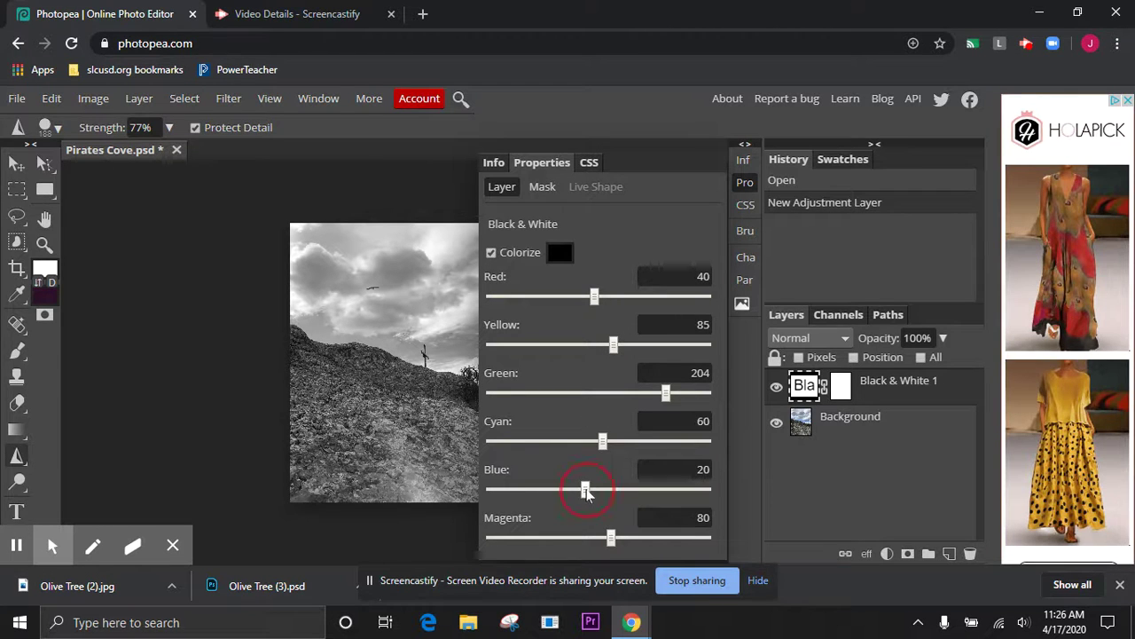
left_click_drag(586, 493, 558, 493)
left_click(601, 444)
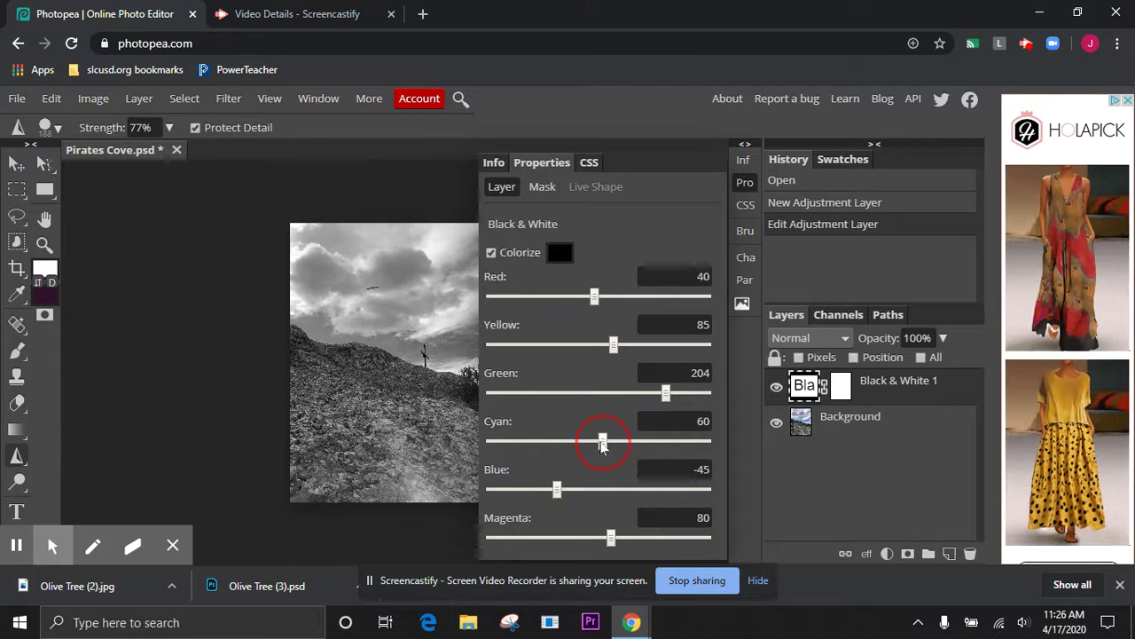
left_click_drag(602, 445, 569, 454)
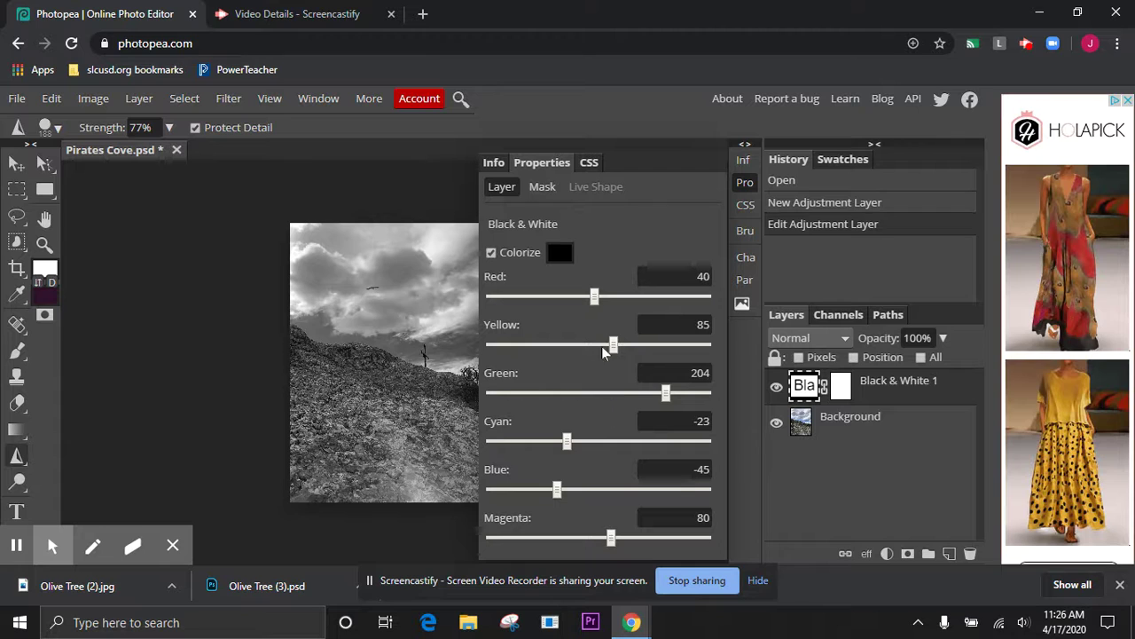
left_click_drag(595, 345, 573, 346)
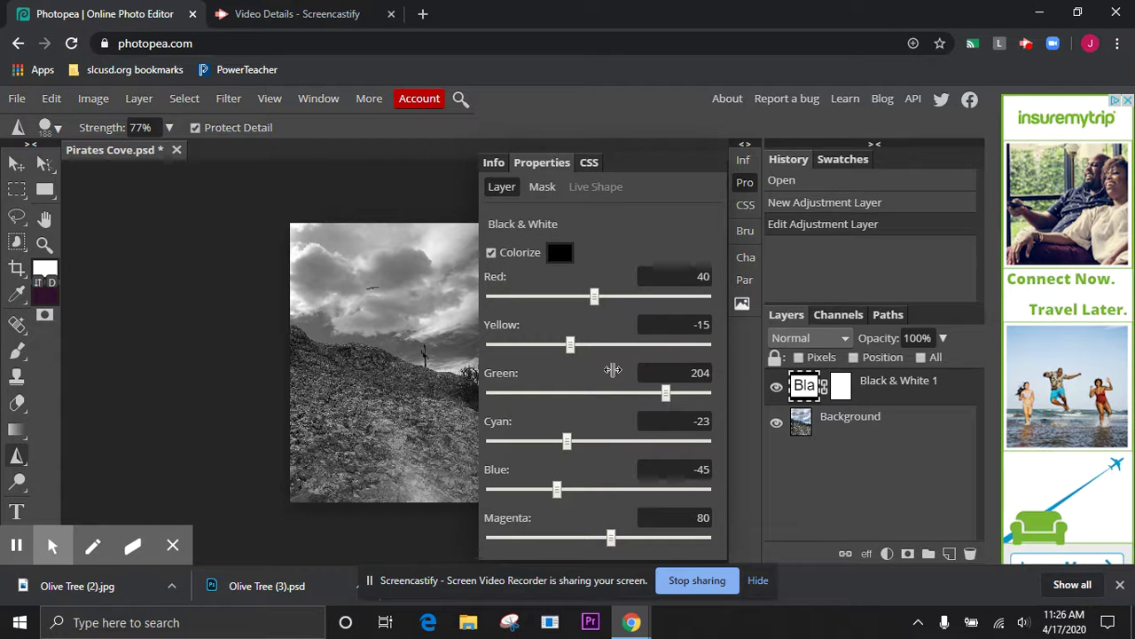
left_click(745, 182)
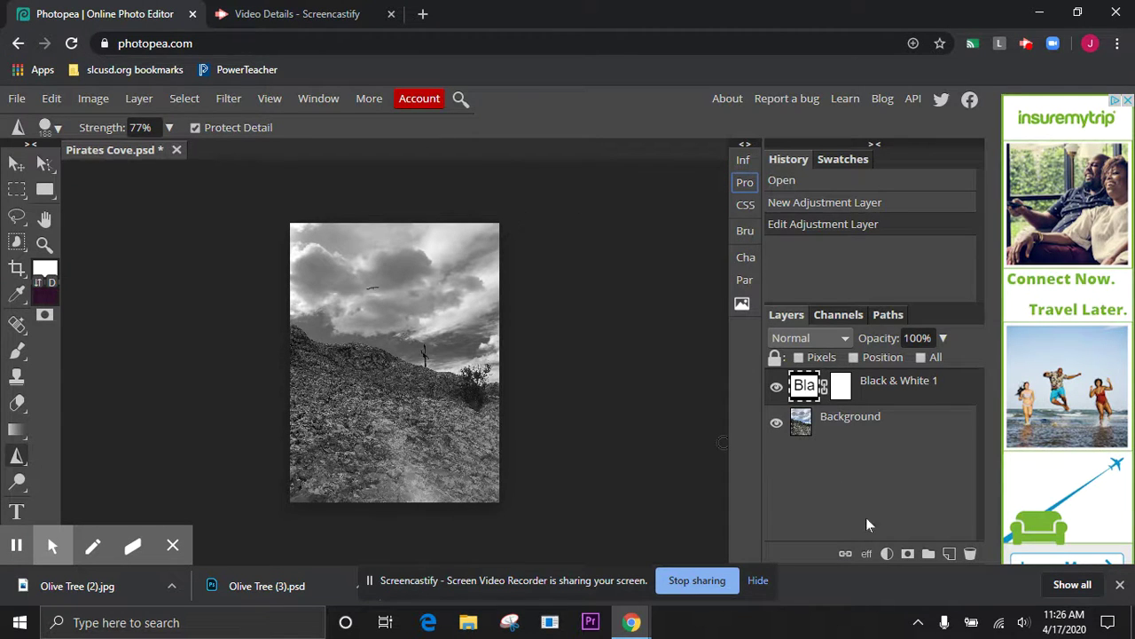
Step: Add a Levels adjustment layer with input black 45 and input white 230
left_click(888, 555)
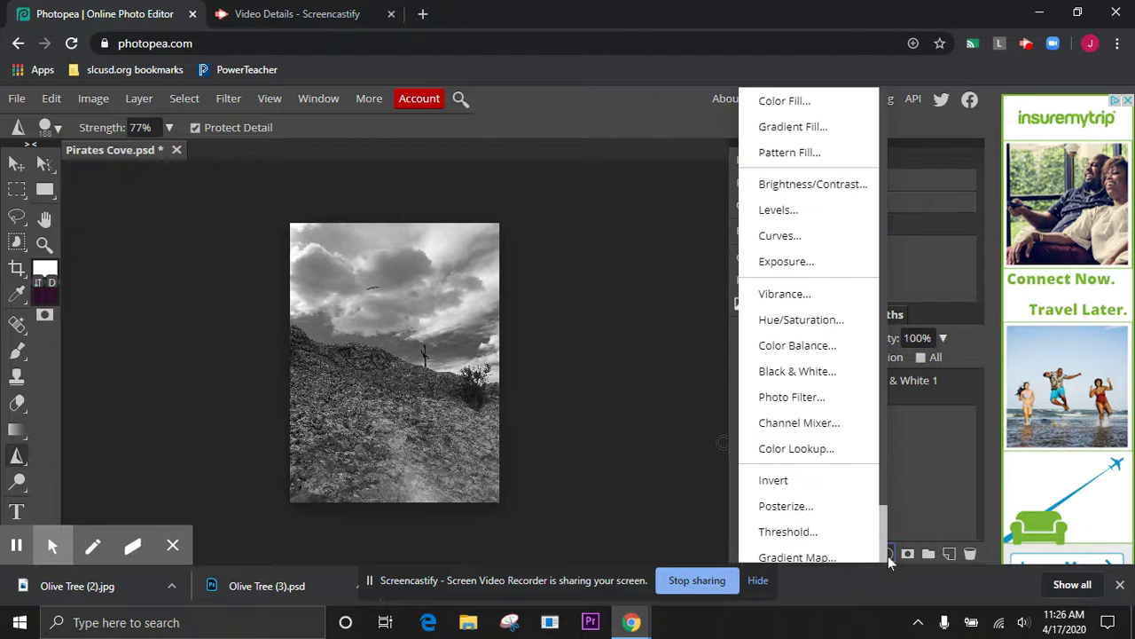
left_click(799, 216)
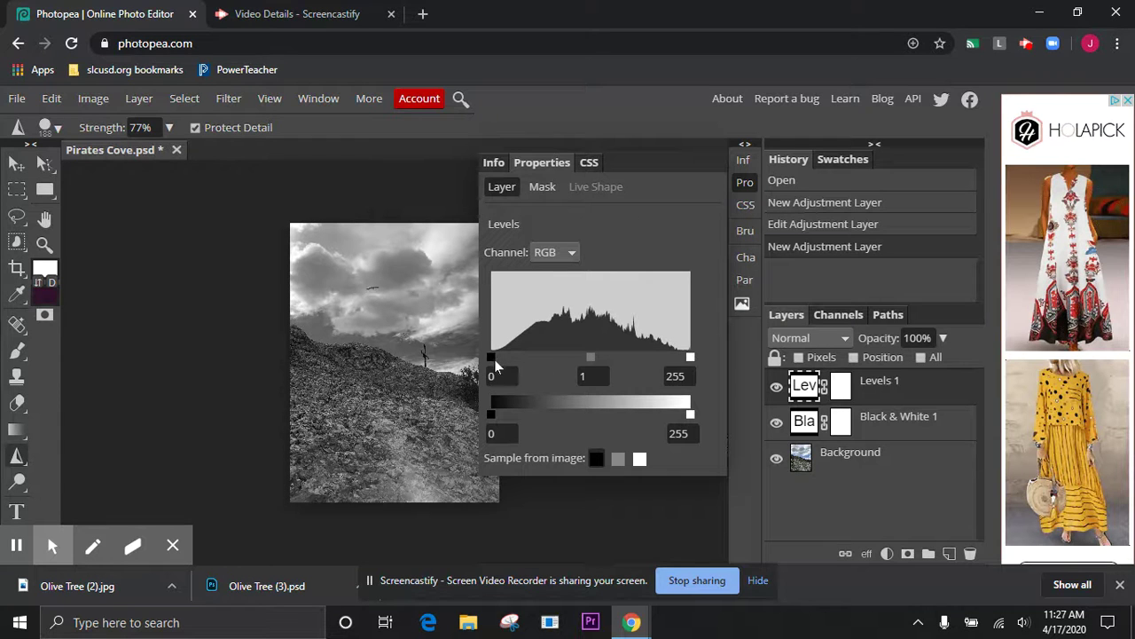
left_click_drag(494, 364, 527, 359)
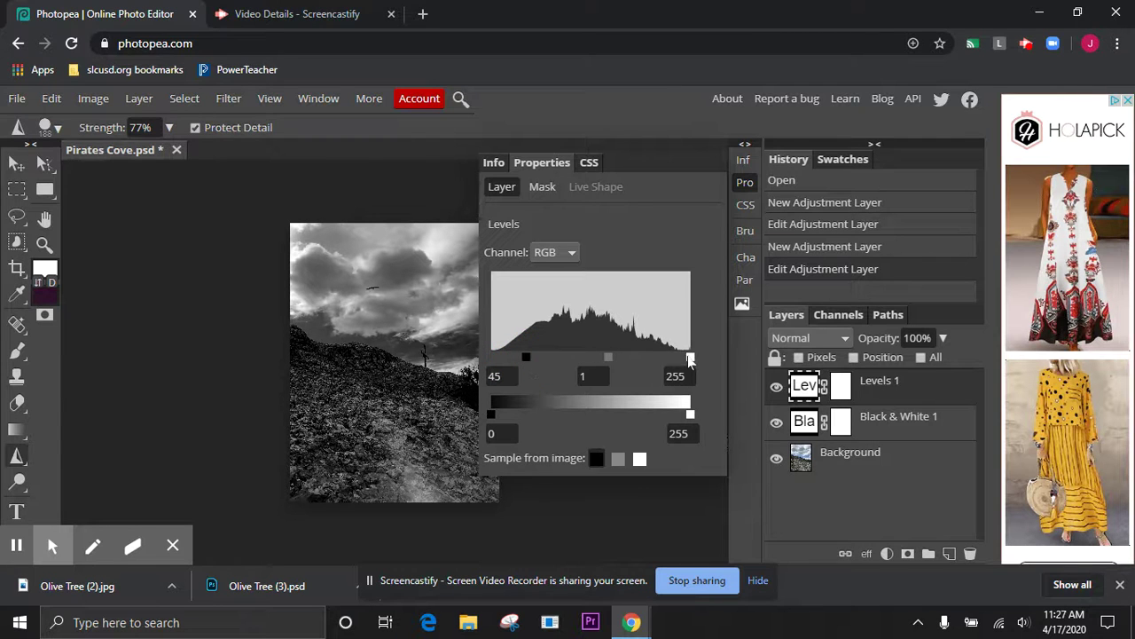
left_click_drag(691, 360, 671, 358)
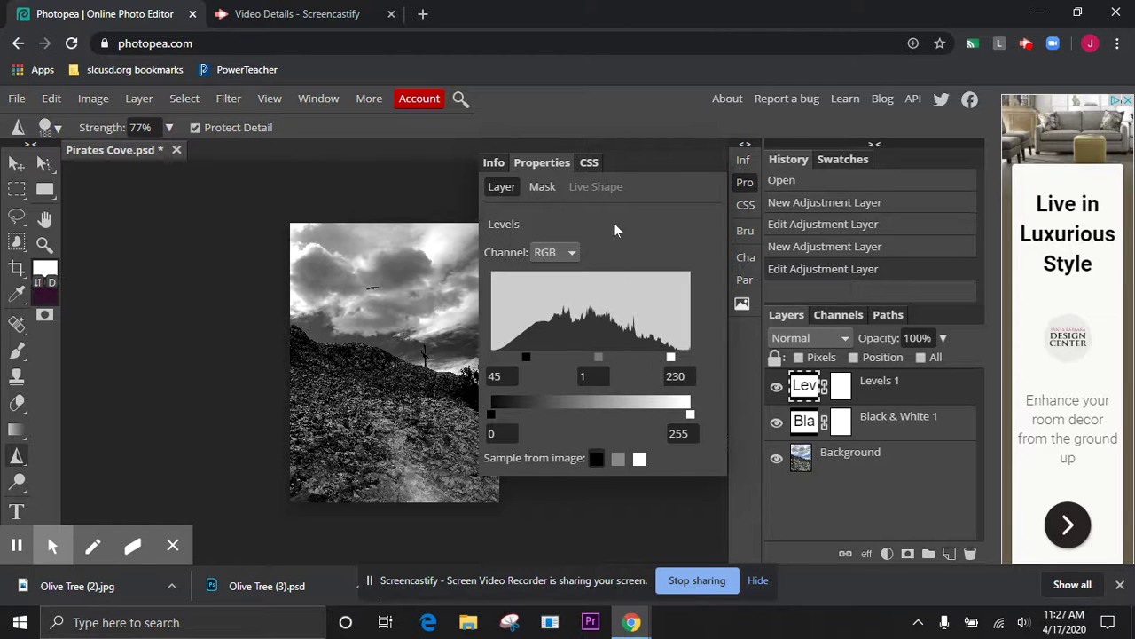
left_click(742, 180)
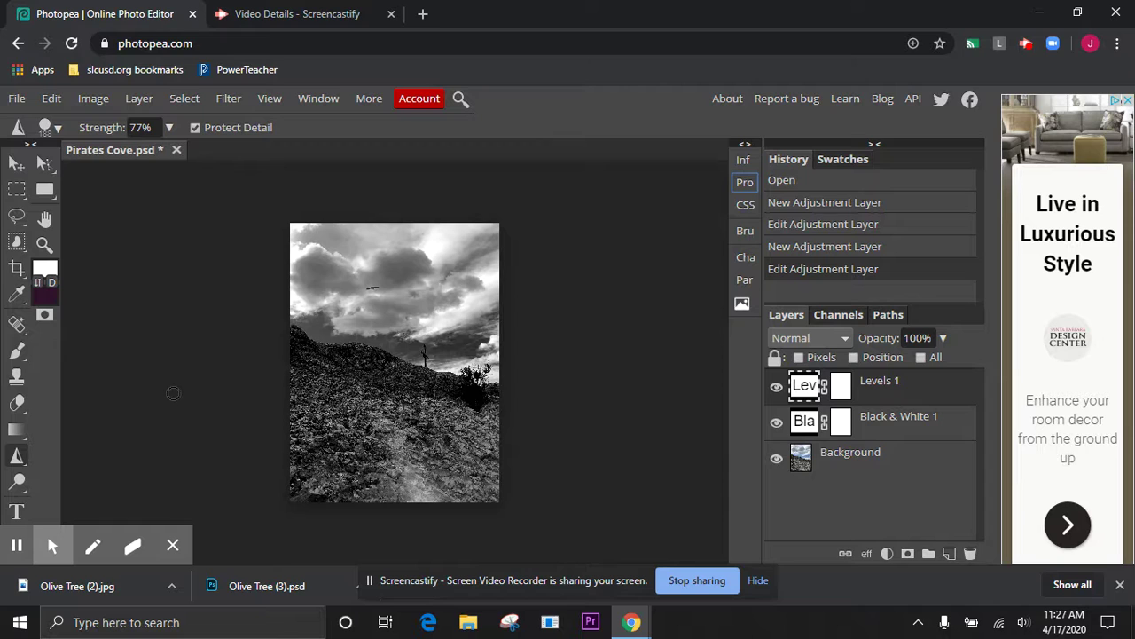
Step: Target the Levels 1 mask with the Brush tool and set the foreground colour to black 000000
left_click(841, 390)
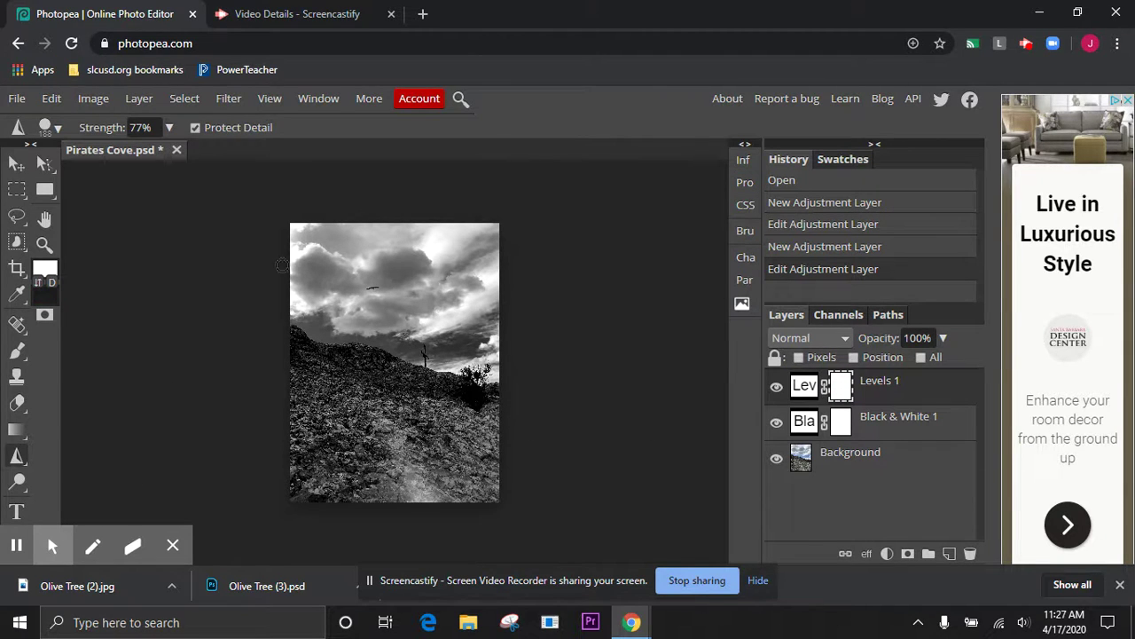
left_click(17, 351)
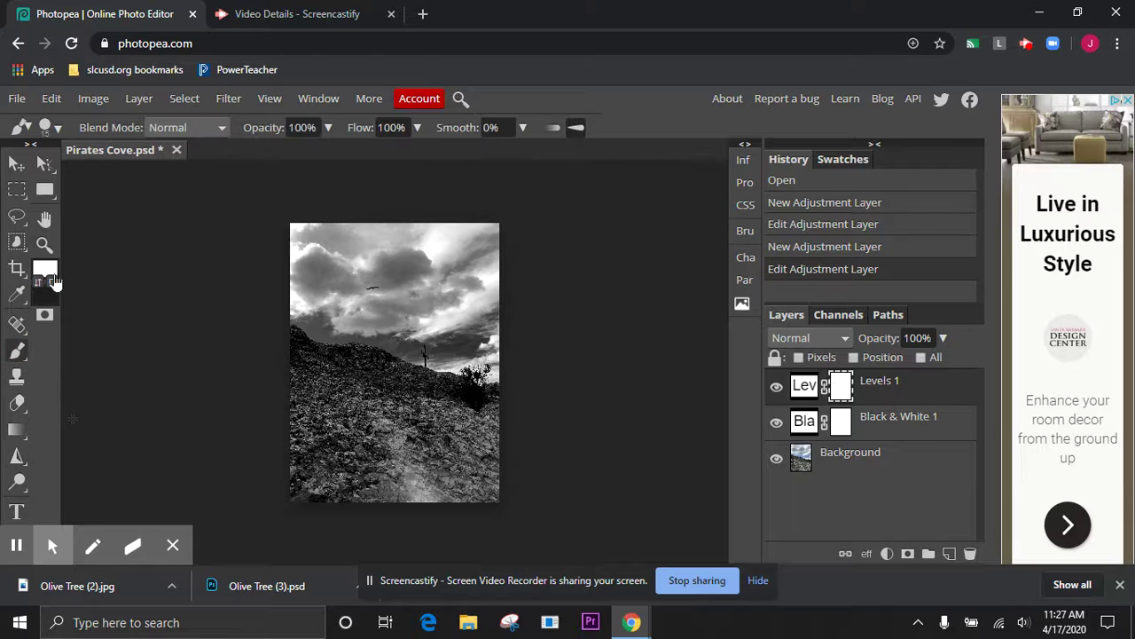
left_click(45, 270)
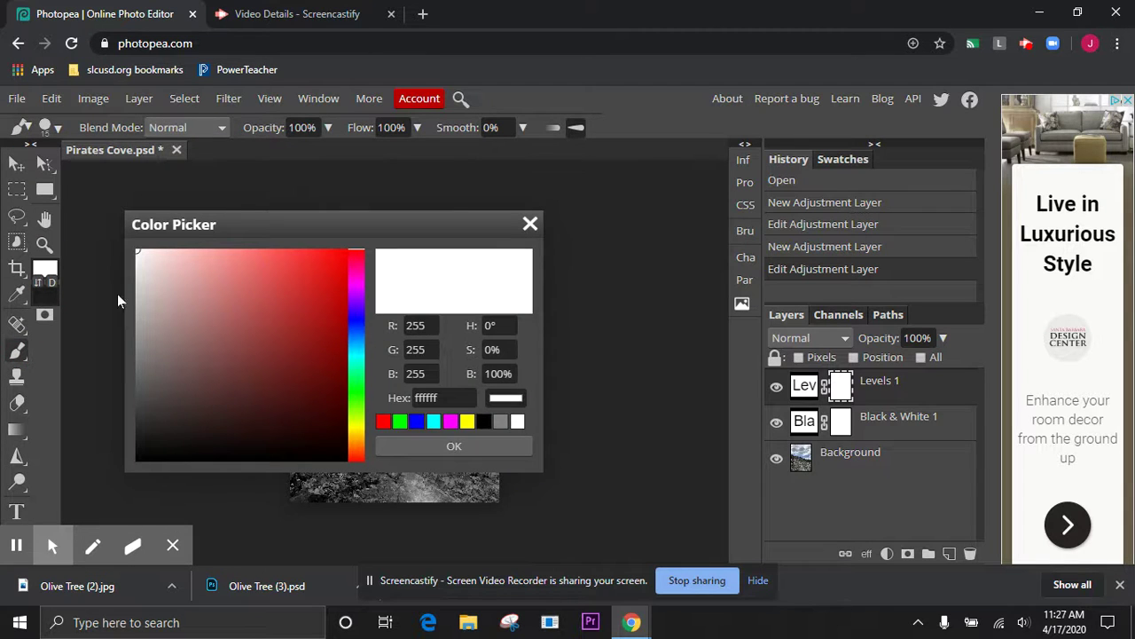
left_click(38, 283)
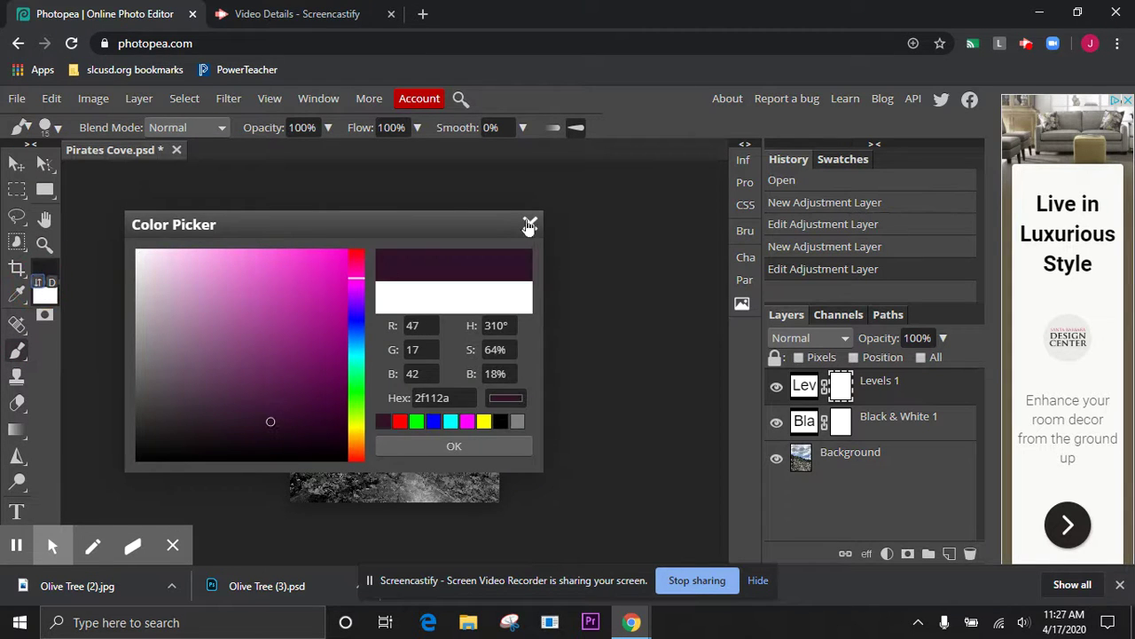
left_click(530, 224)
left_click(45, 270)
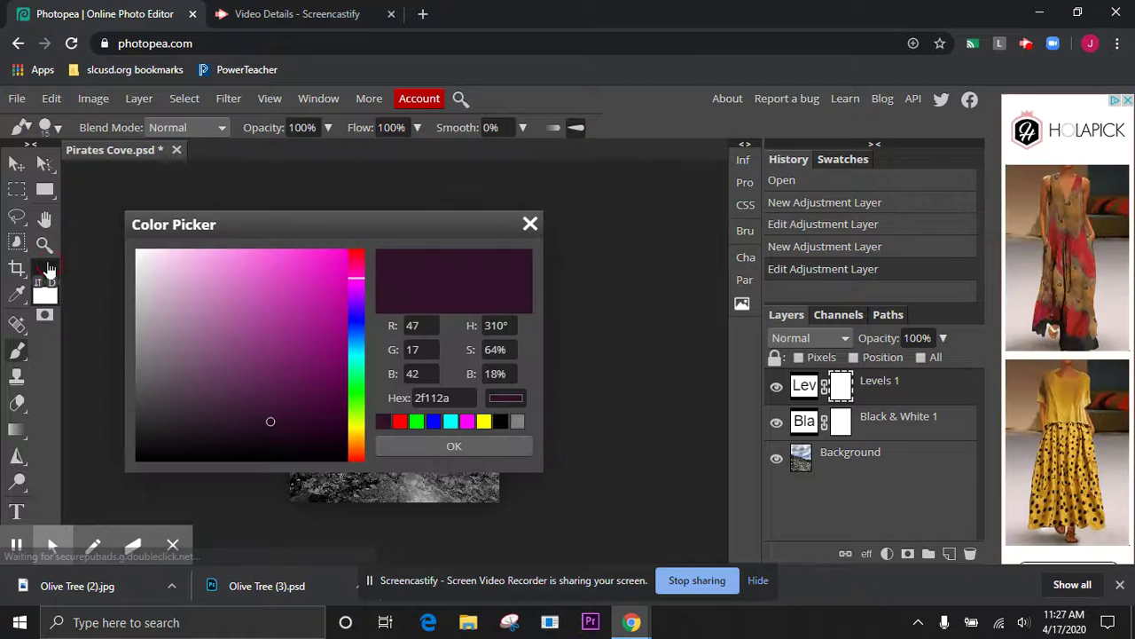
left_click(298, 412)
left_click_drag(298, 412, 330, 473)
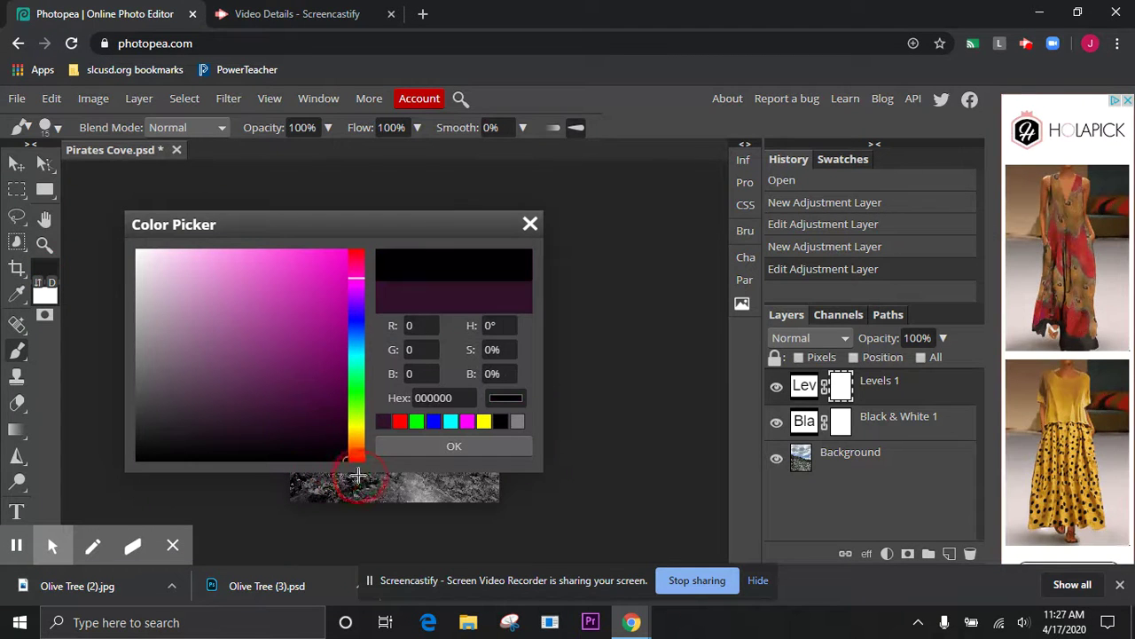
left_click(427, 446)
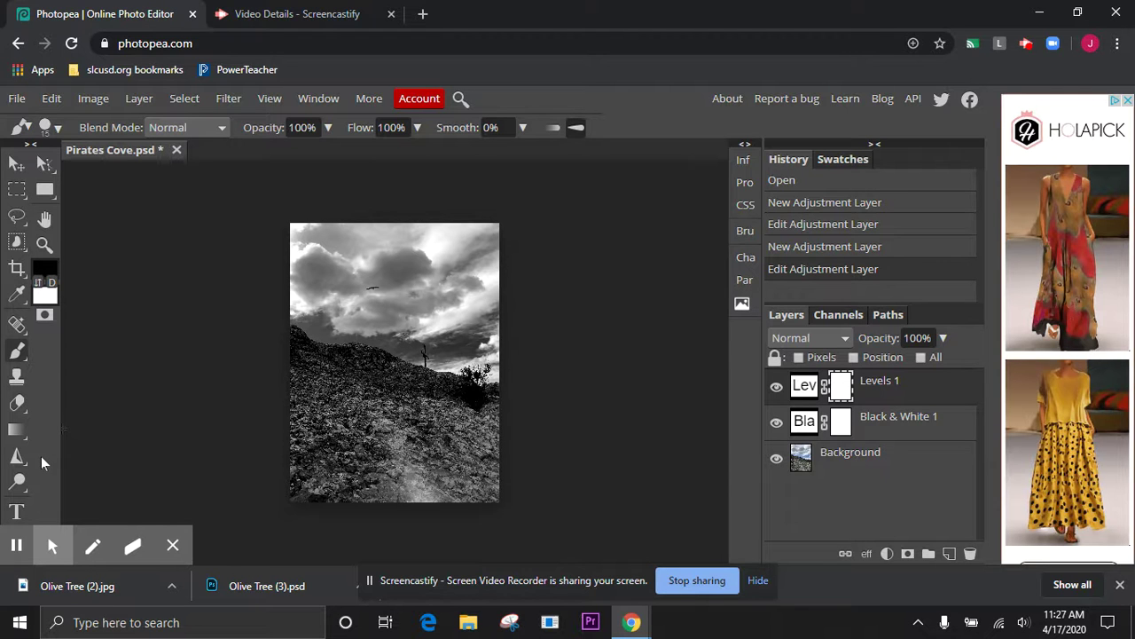
left_click(44, 245)
Step: Zoom in on the cross and set a large, soft brush of about 8% hardness
left_click(401, 376)
left_click(476, 376)
left_click(475, 376)
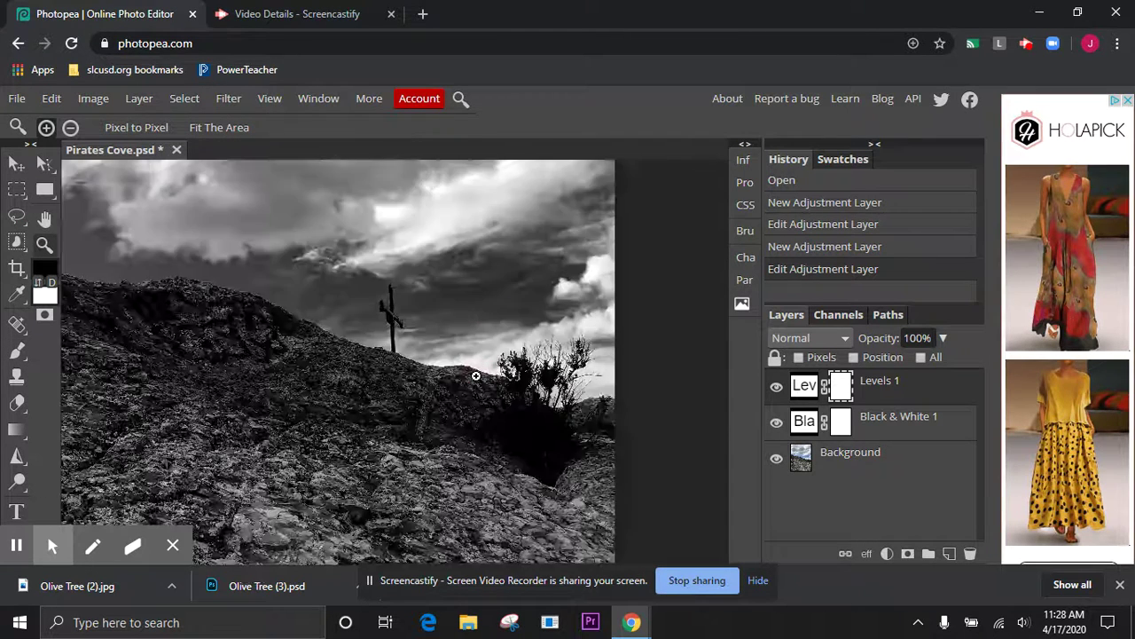
scroll(476, 377, "up", 1)
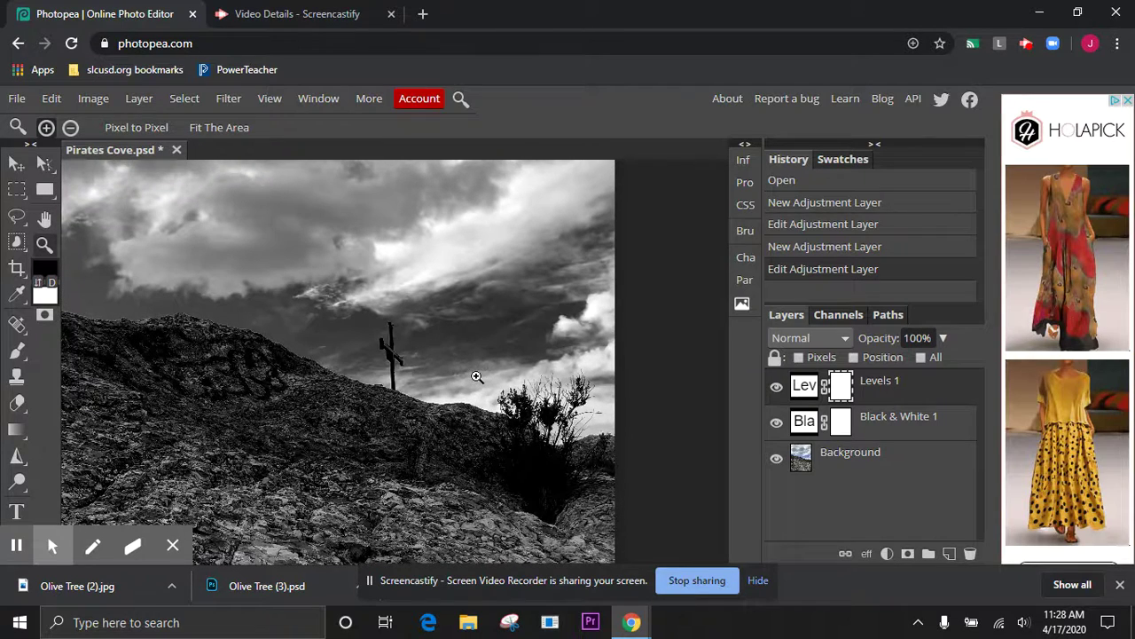
left_click(24, 352)
left_click(51, 130)
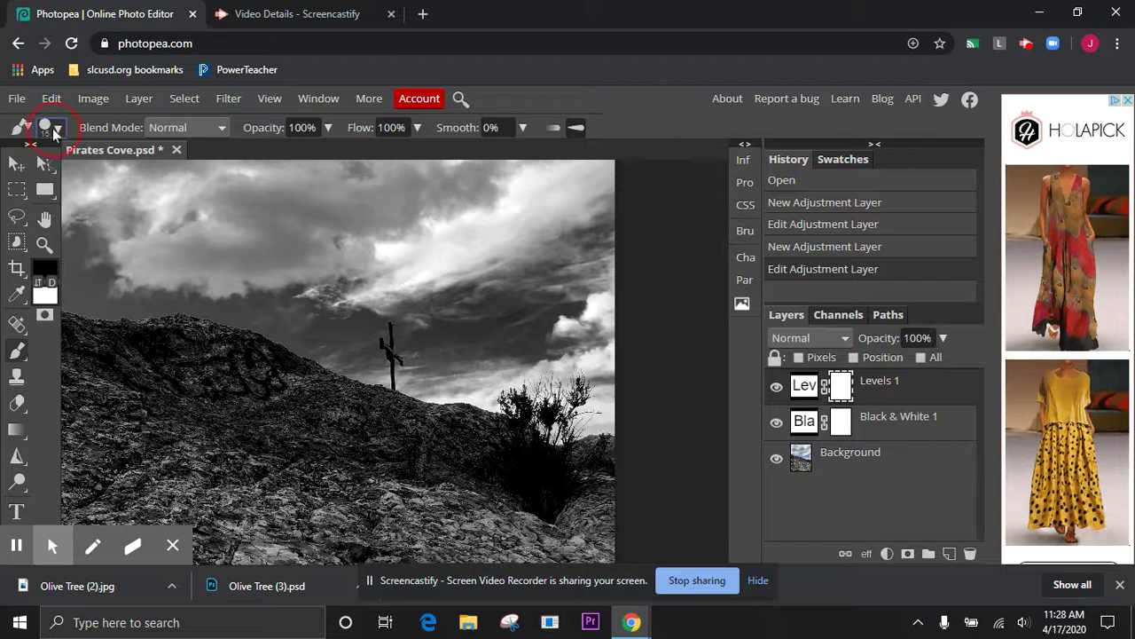
left_click(70, 212)
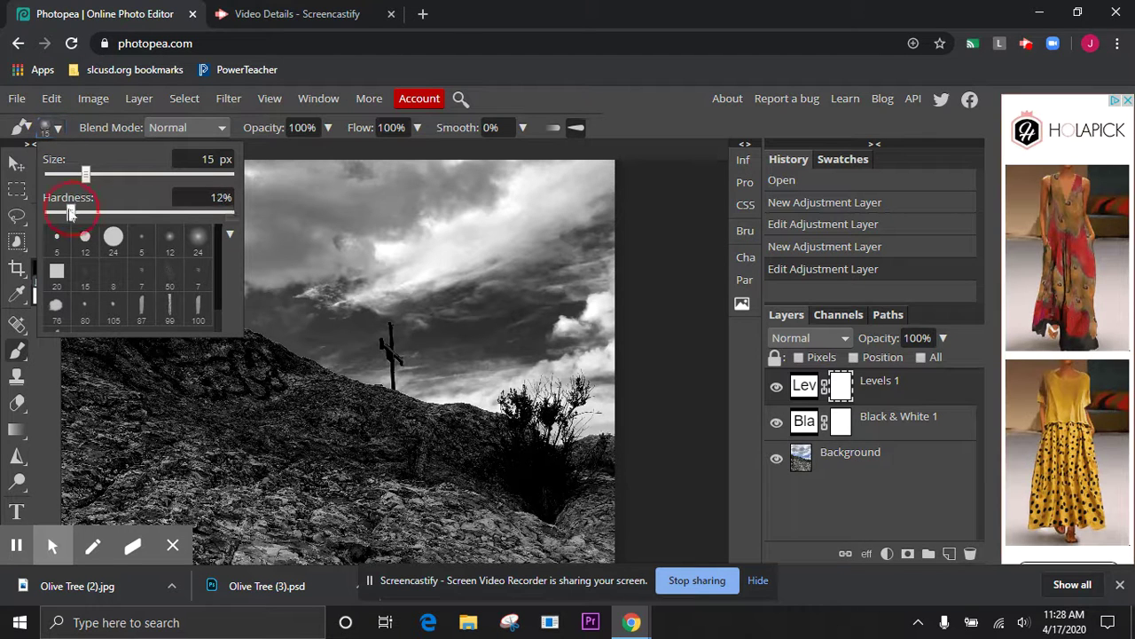
left_click_drag(71, 213, 63, 213)
left_click_drag(85, 174, 226, 175)
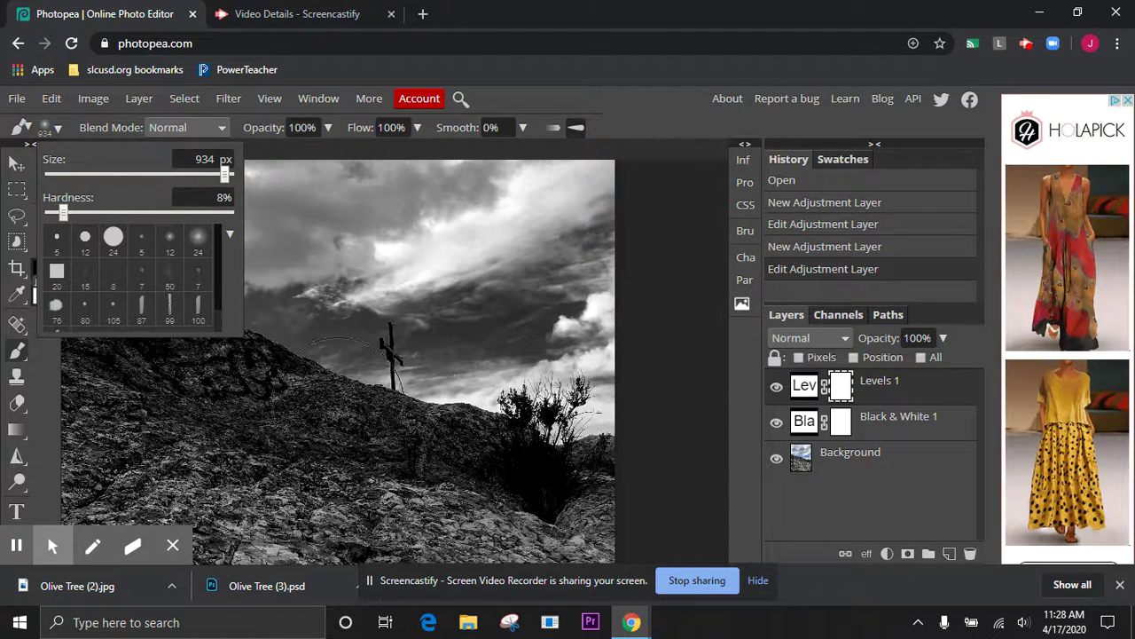
left_click(383, 417)
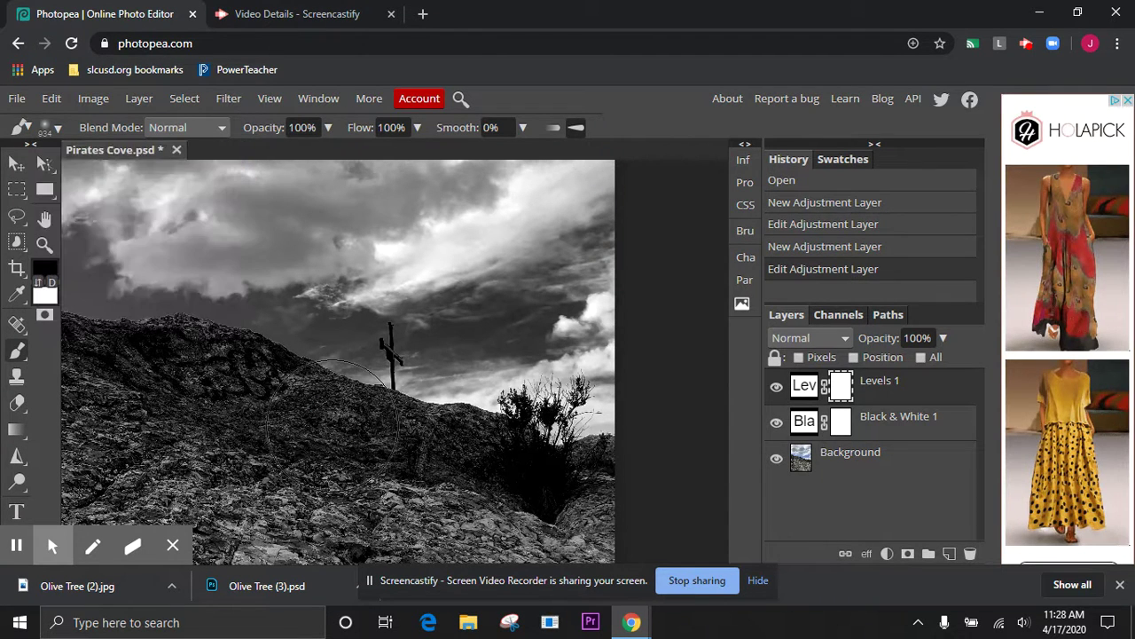
Step: Paint black on the Levels 1 mask over the upper hillside, undoing a first stroke
mouse_move(375, 419)
left_mouse_down()
mouse_move(367, 431)
mouse_move(291, 431)
mouse_move(257, 417)
left_mouse_up()
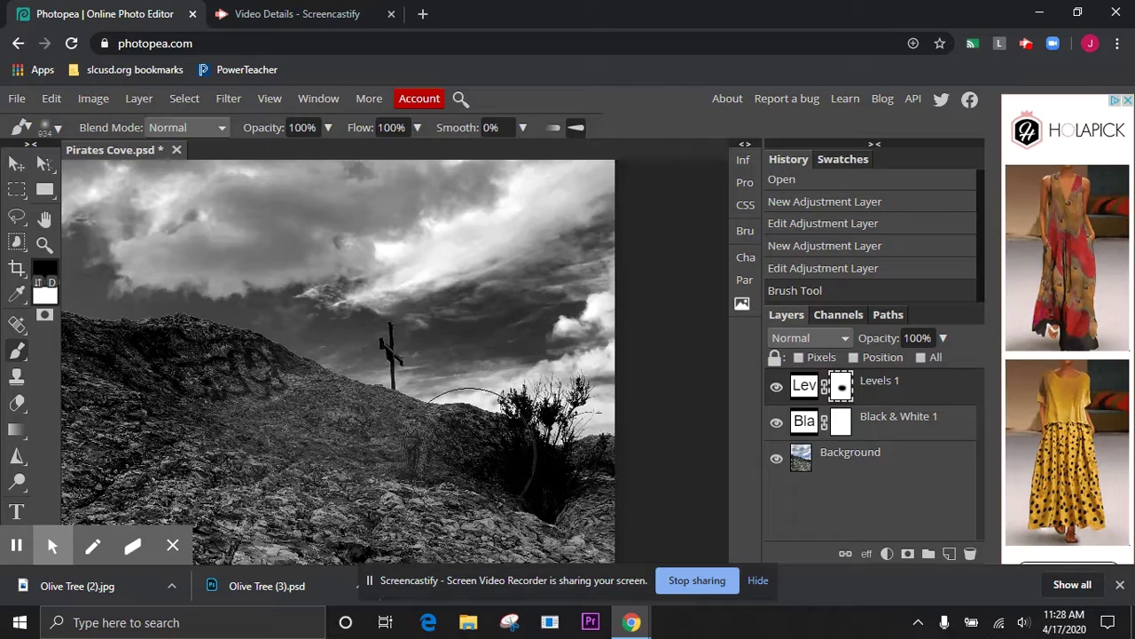
scroll(358, 444, "up", 5)
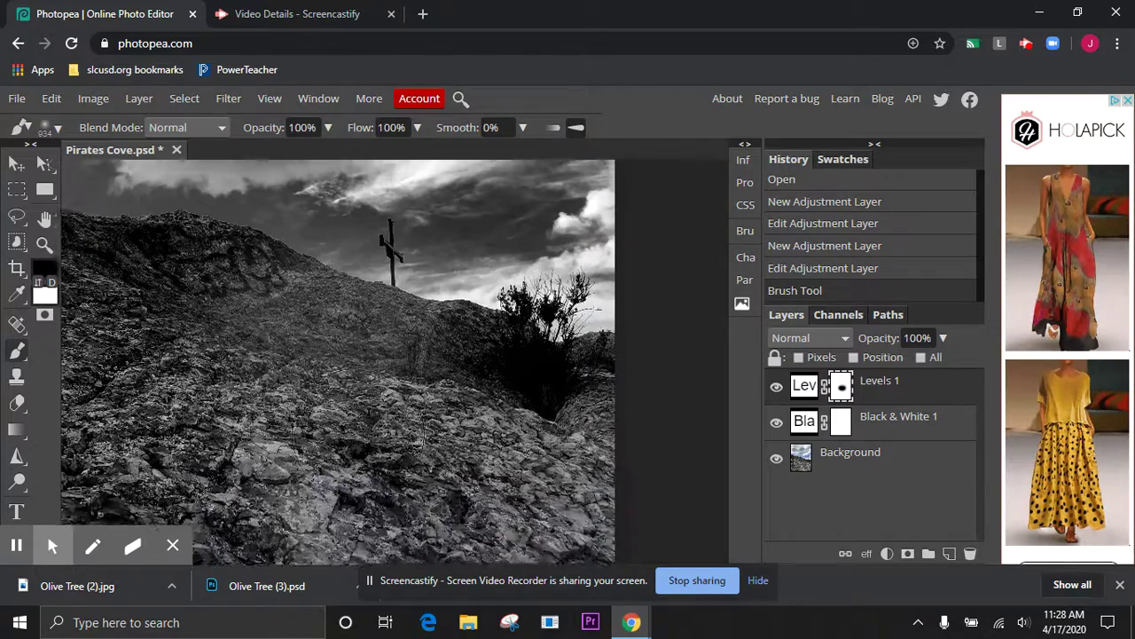
scroll(358, 446, "down", 5)
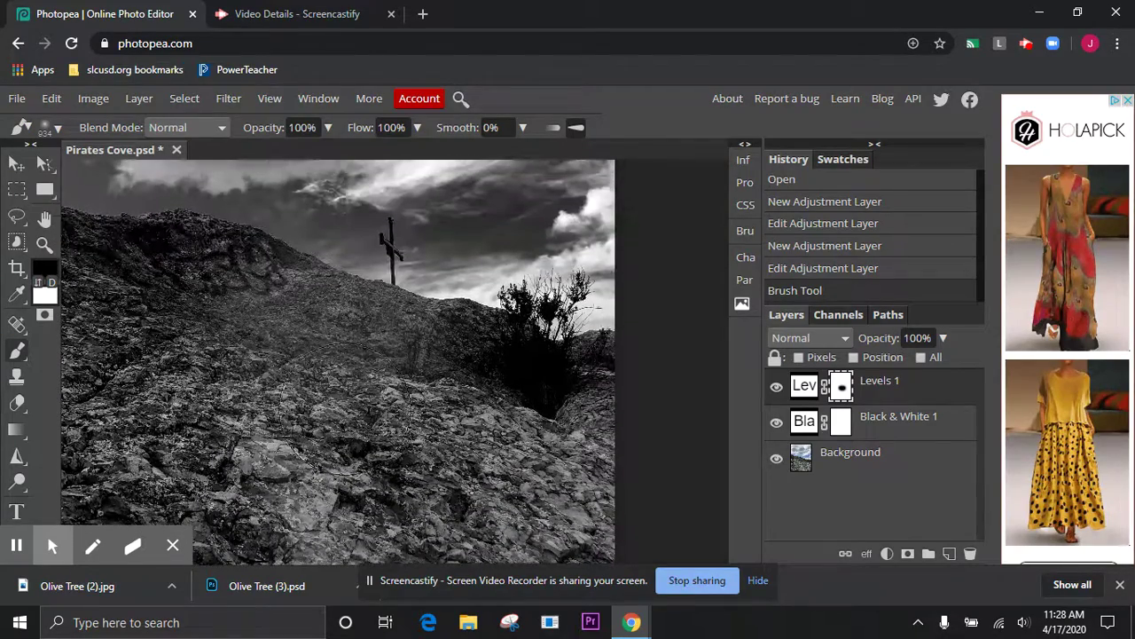
key("ctrl+z")
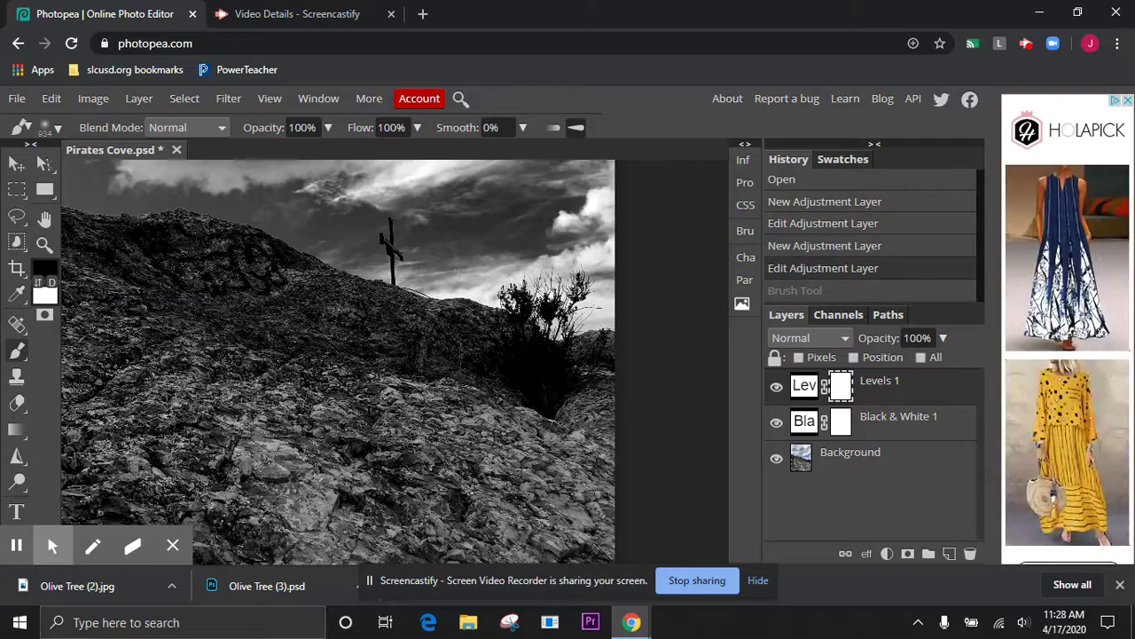
scroll(450, 530, "down", 2)
scroll(479, 497, "down", 3)
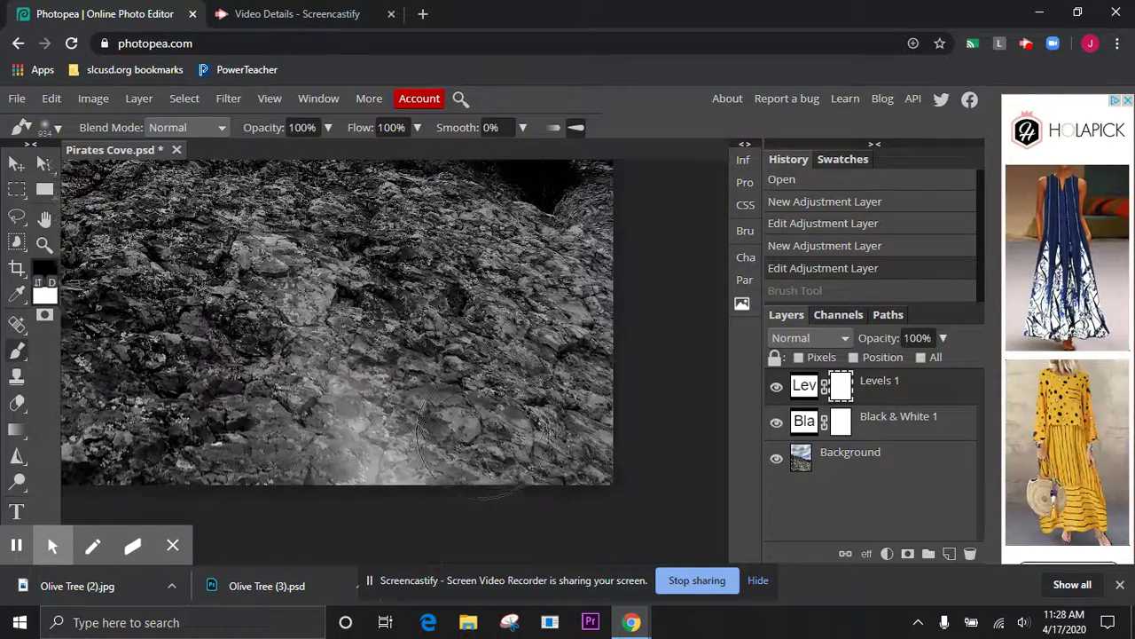
scroll(484, 439, "up", 2)
scroll(480, 433, "down", 2)
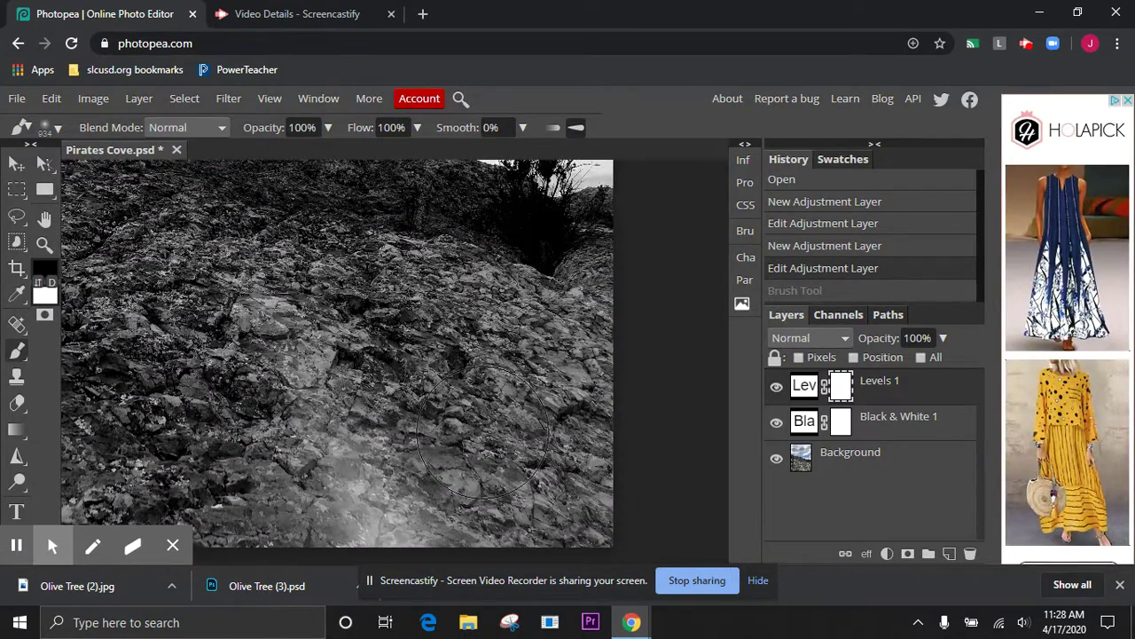
scroll(483, 430, "up", 2)
scroll(483, 432, "up", 2)
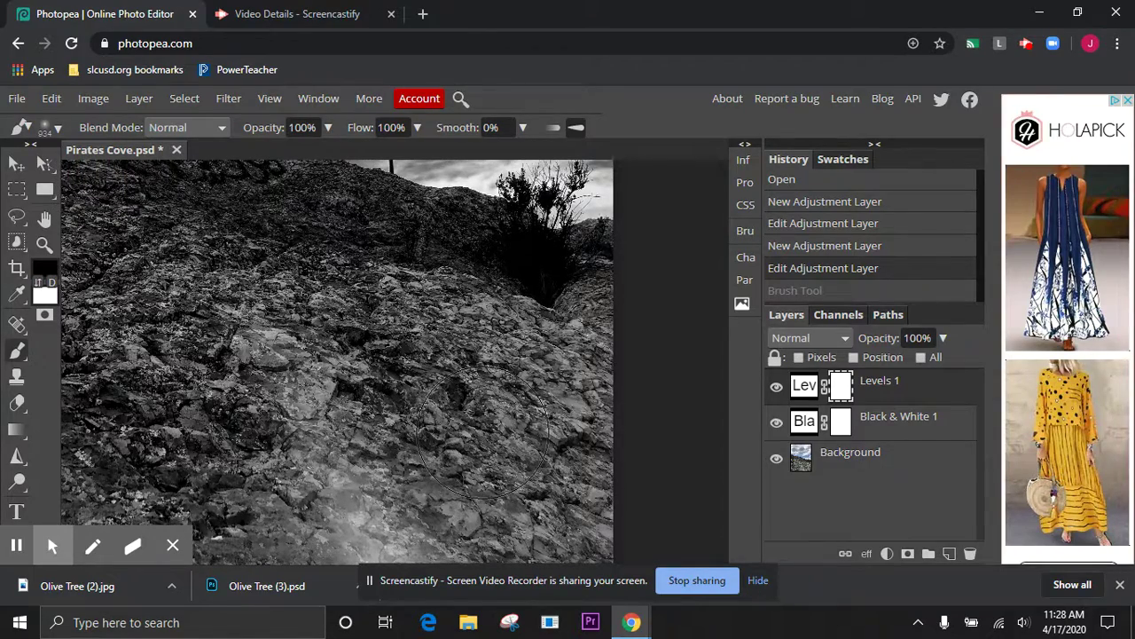
scroll(492, 434, "up", 3)
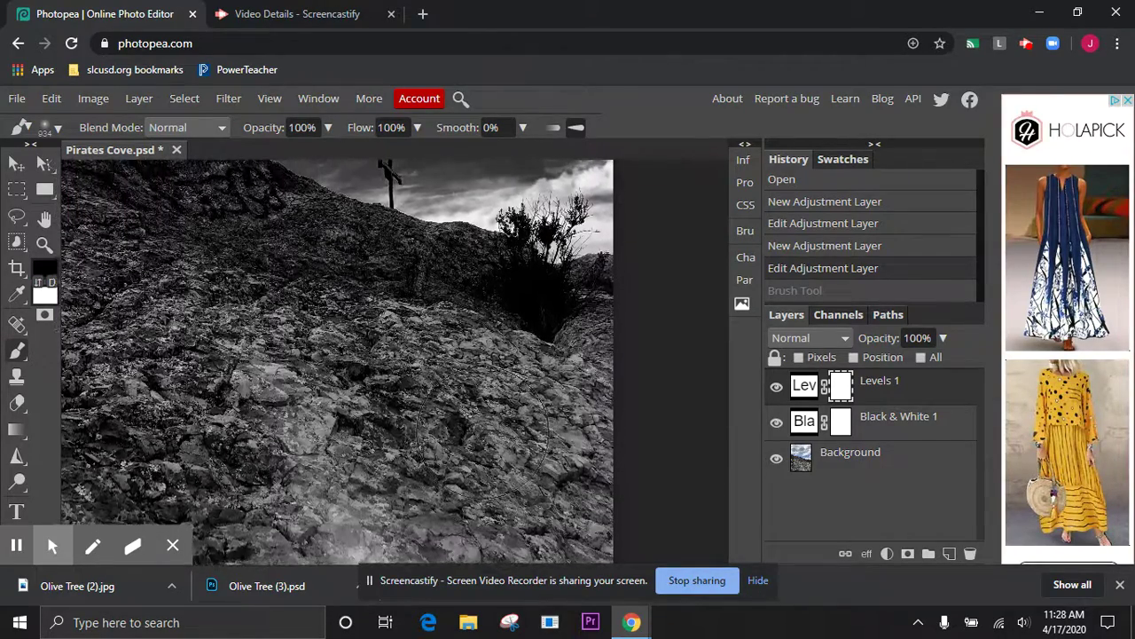
scroll(493, 434, "up", 3)
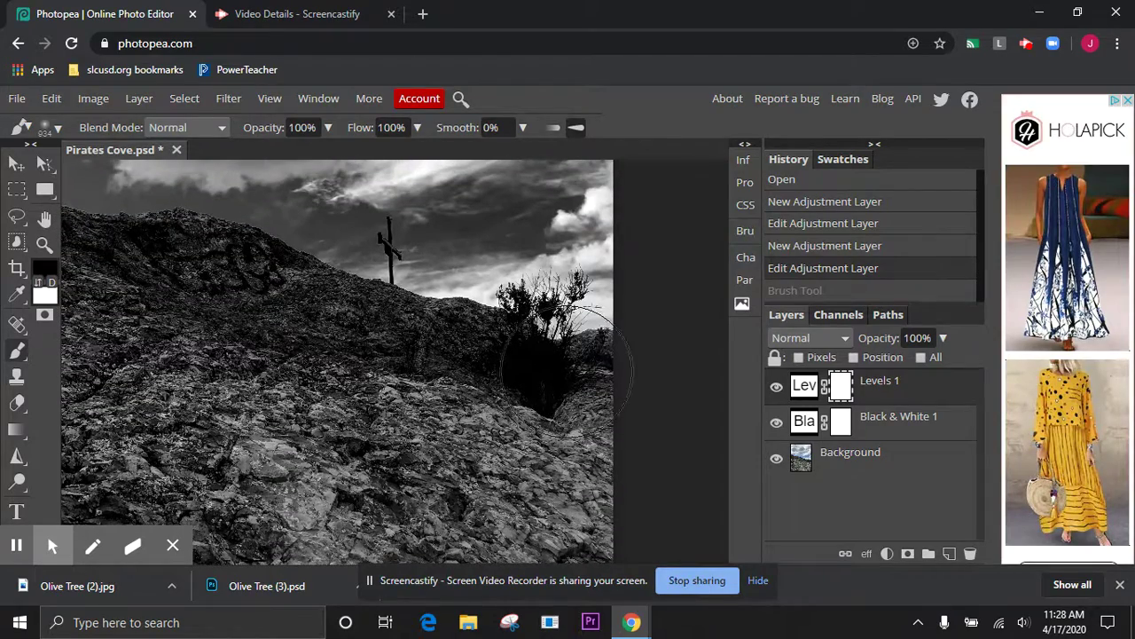
mouse_move(204, 253)
left_mouse_down()
mouse_move(159, 257)
mouse_move(275, 267)
left_mouse_up()
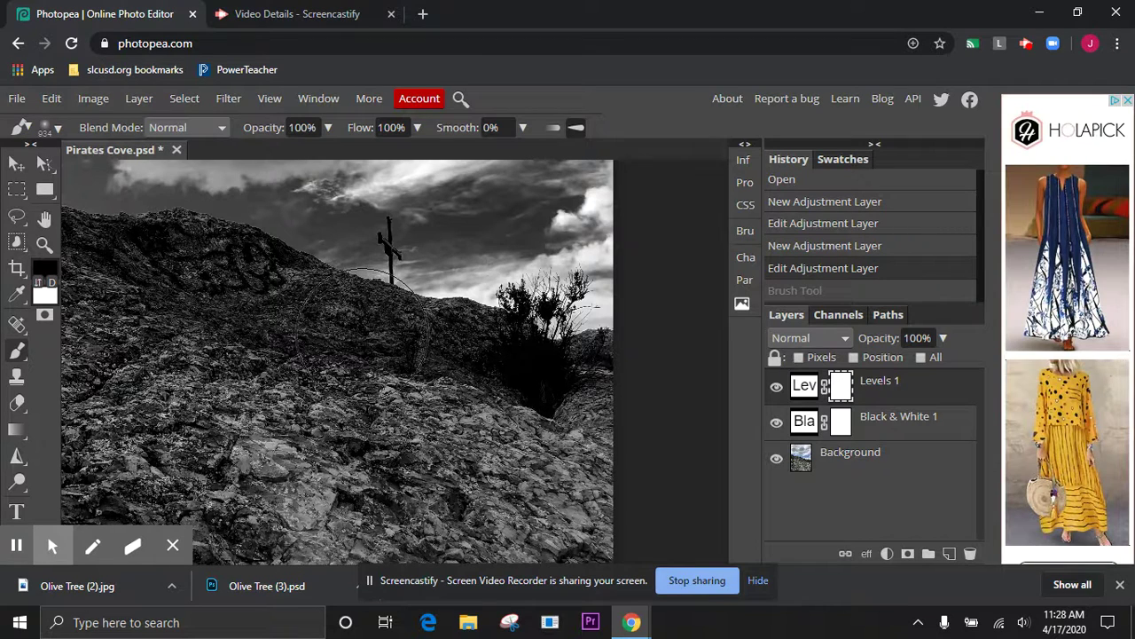
scroll(311, 399, "down", 3)
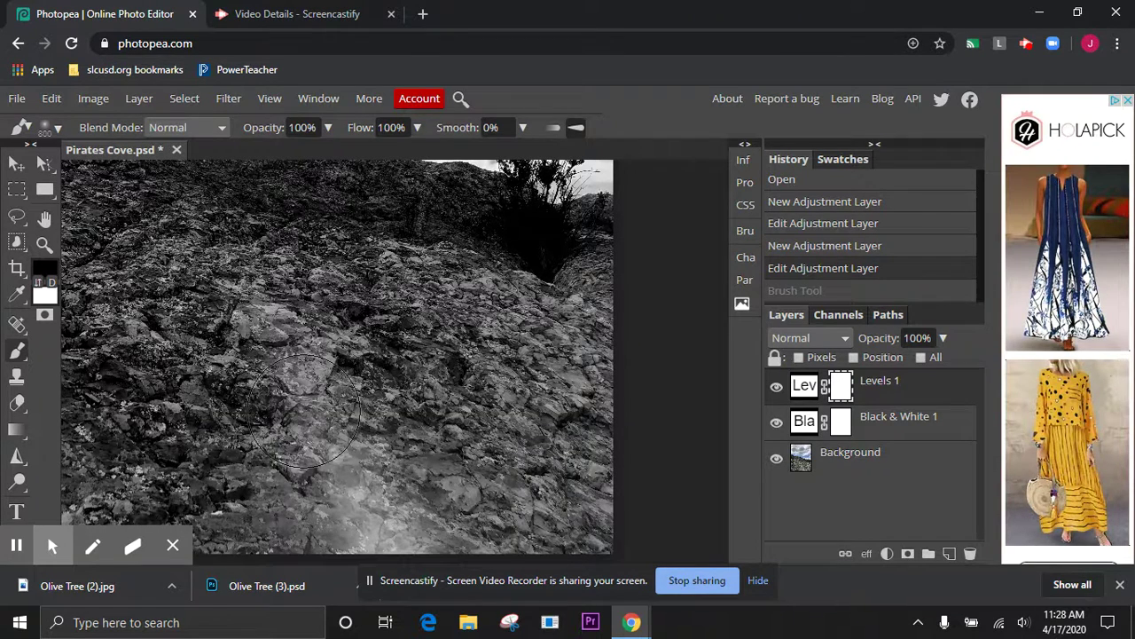
scroll(301, 412, "up", 3)
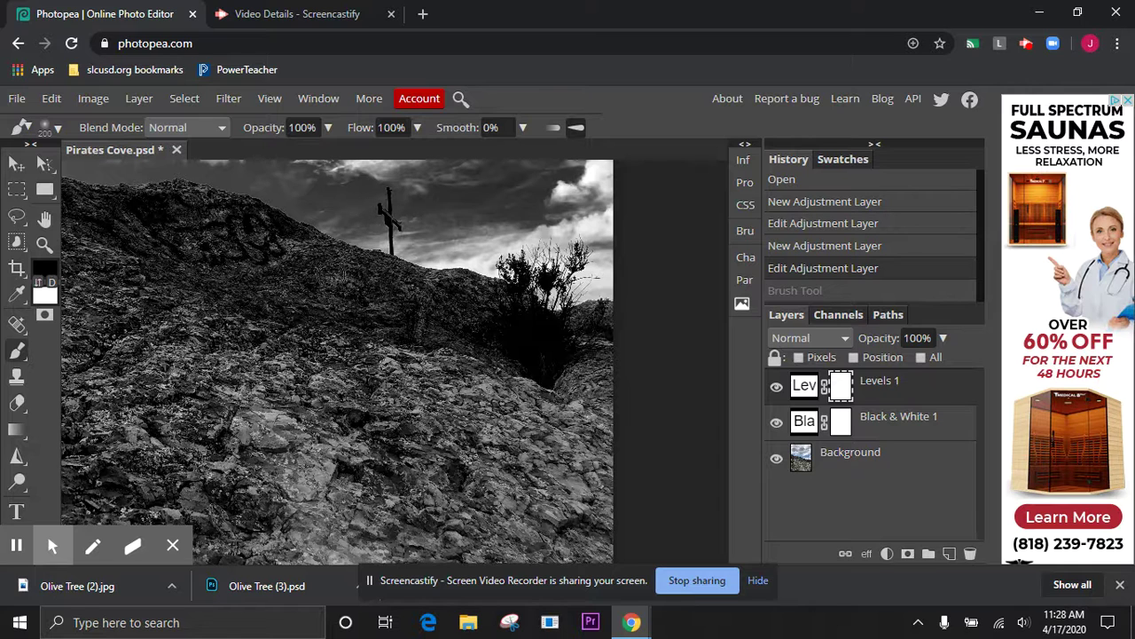
Step: Mask the hilltop with a larger brush, then the bush, cross and sky at 500 px
key("bracketright")
key("bracketright")
mouse_move(96, 222)
left_mouse_down()
mouse_move(226, 230)
mouse_move(340, 291)
mouse_move(392, 288)
mouse_move(512, 345)
mouse_move(549, 344)
mouse_move(536, 306)
left_mouse_up()
key("bracketleft")
key("bracketleft")
key("bracketleft")
key("bracketleft")
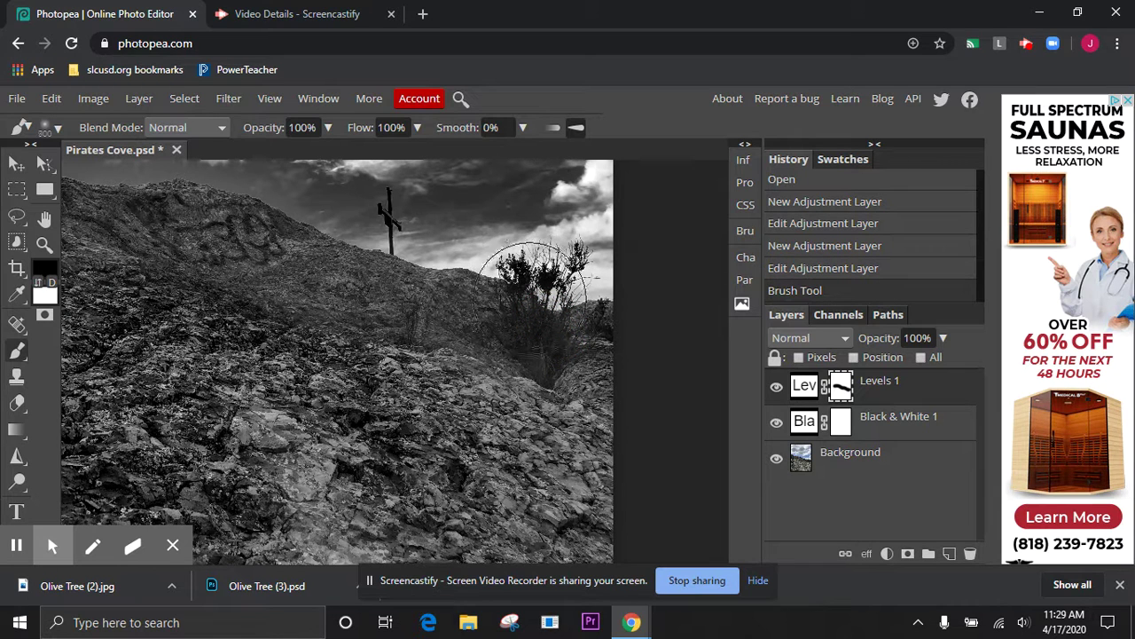
left_click(532, 279)
mouse_move(532, 279)
left_mouse_down()
mouse_move(598, 266)
mouse_move(596, 322)
mouse_move(599, 300)
left_mouse_up()
left_click_drag(384, 218, 391, 198)
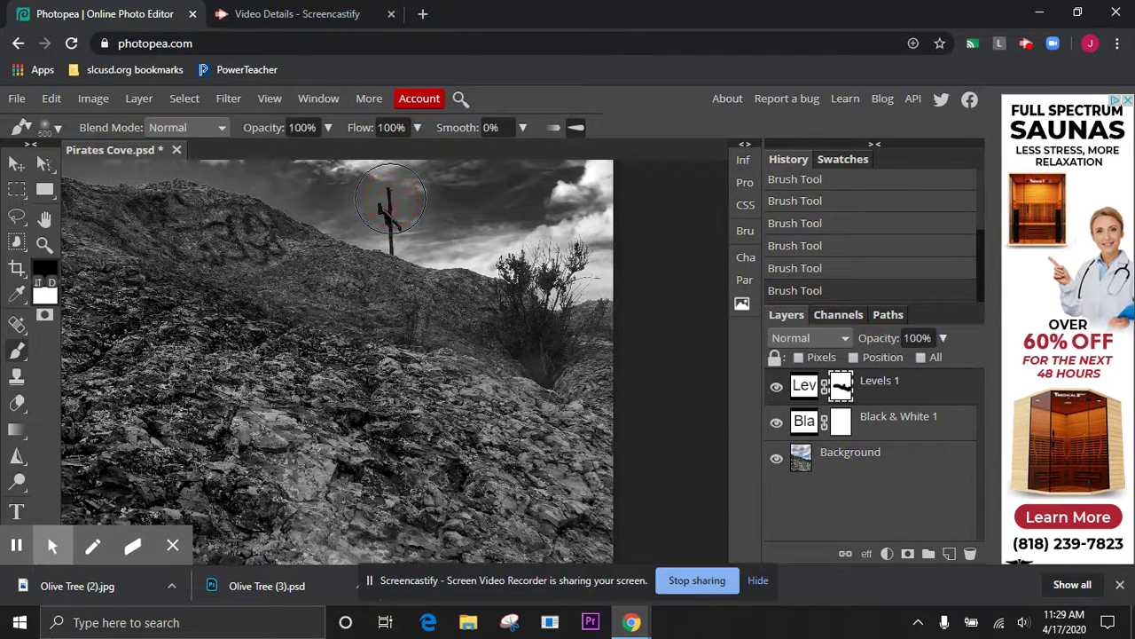
scroll(390, 199, "up", 3)
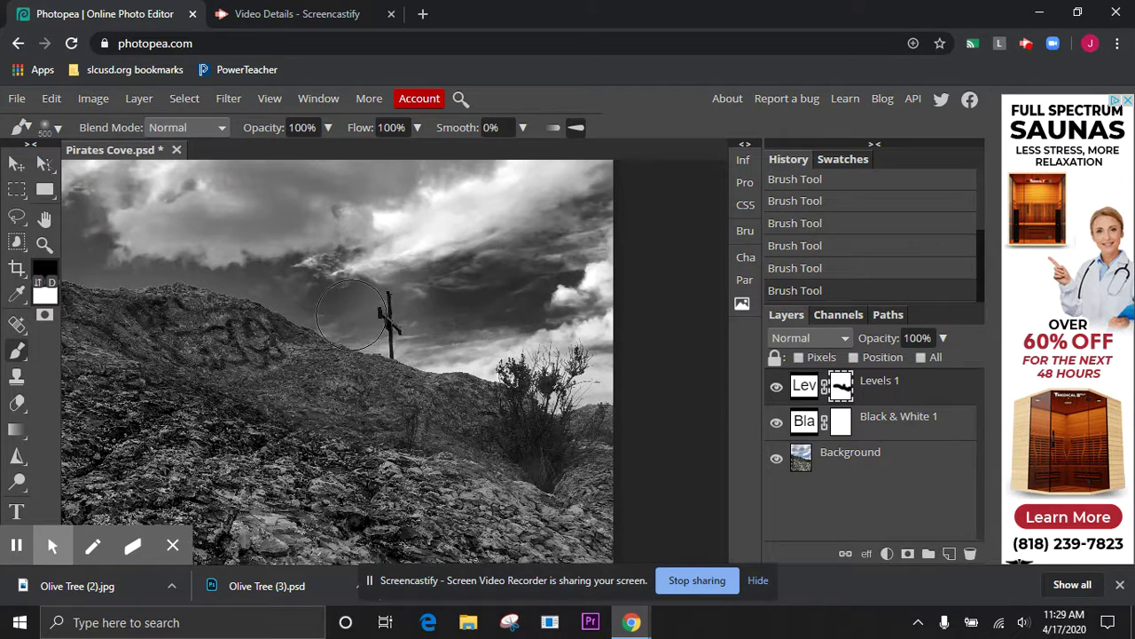
left_click_drag(353, 315, 342, 307)
left_click_drag(451, 339, 434, 341)
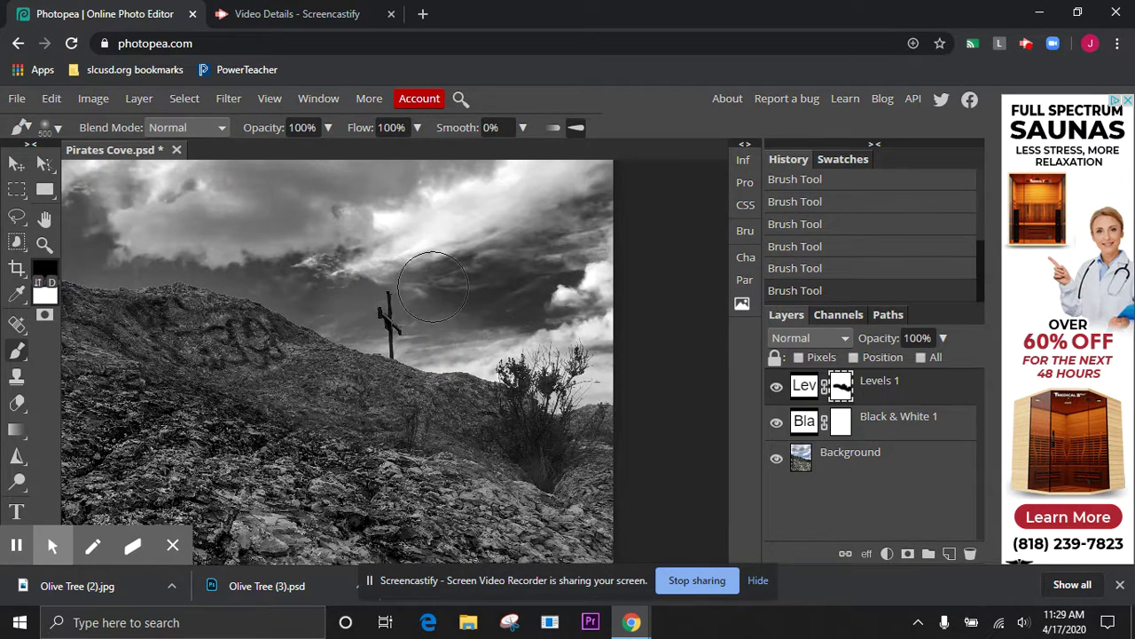
scroll(398, 257, "up", 4)
Step: Dab black onto the Levels 1 mask near the foreground rocks
scroll(401, 266, "down", 4)
scroll(401, 268, "down", 4)
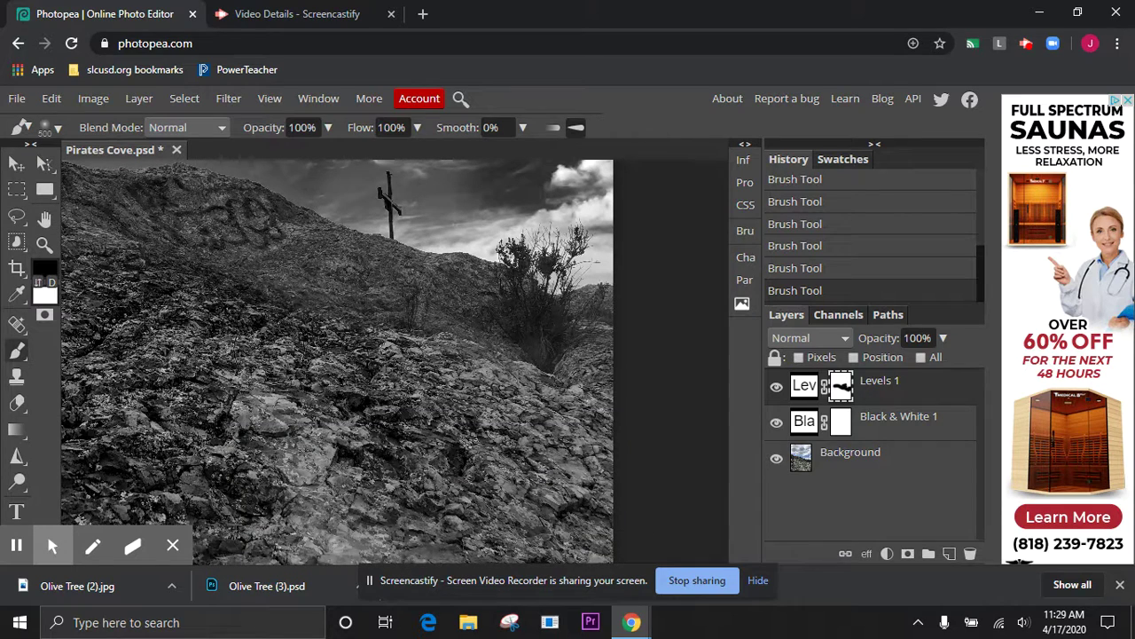
scroll(310, 483, "down", 4)
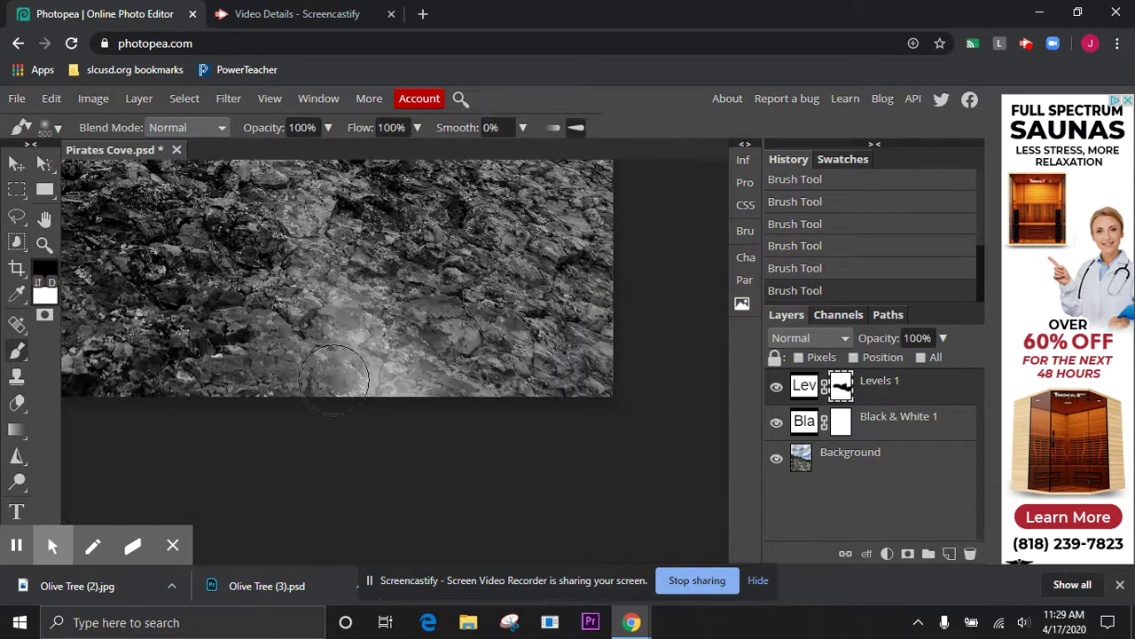
scroll(381, 352, "up", 2)
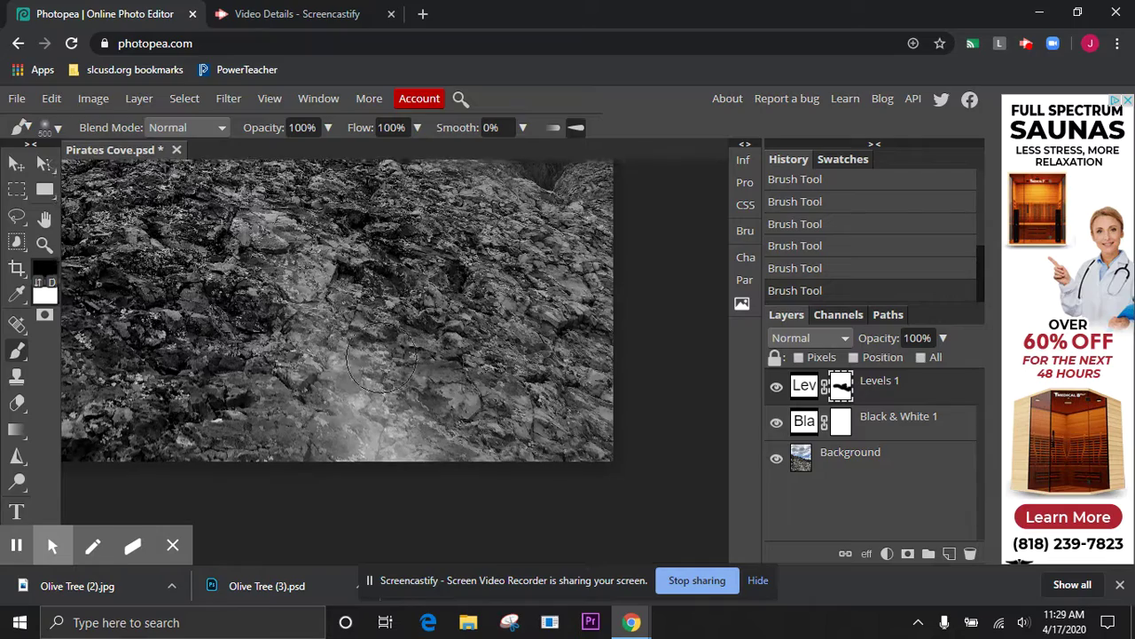
scroll(381, 364, "down", 1)
scroll(324, 271, "up", 4)
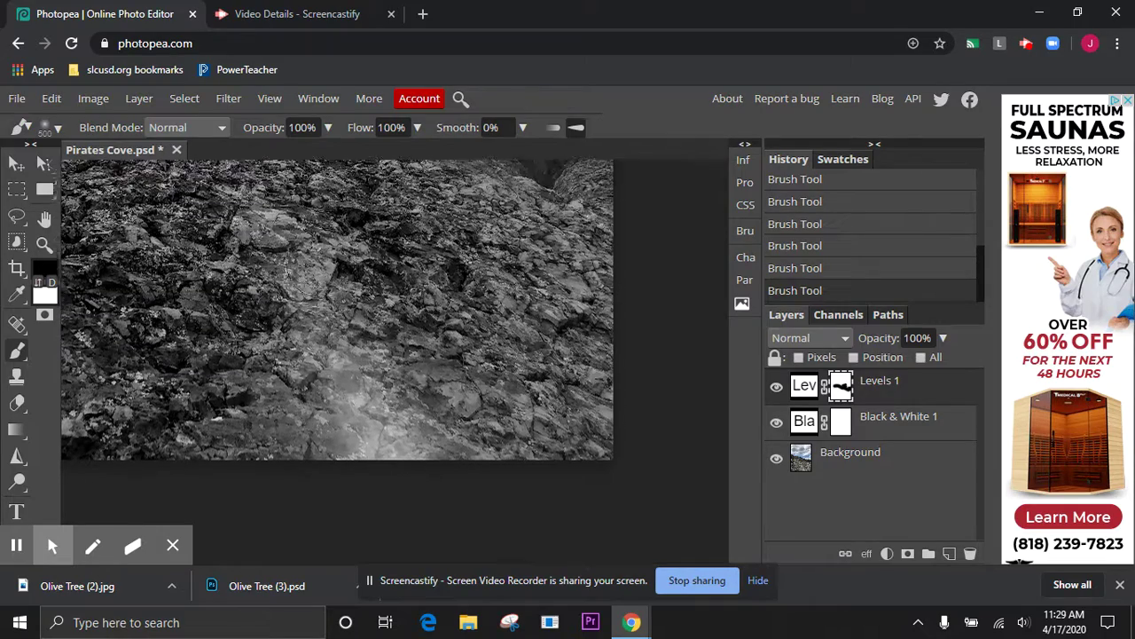
scroll(321, 266, "down", 2)
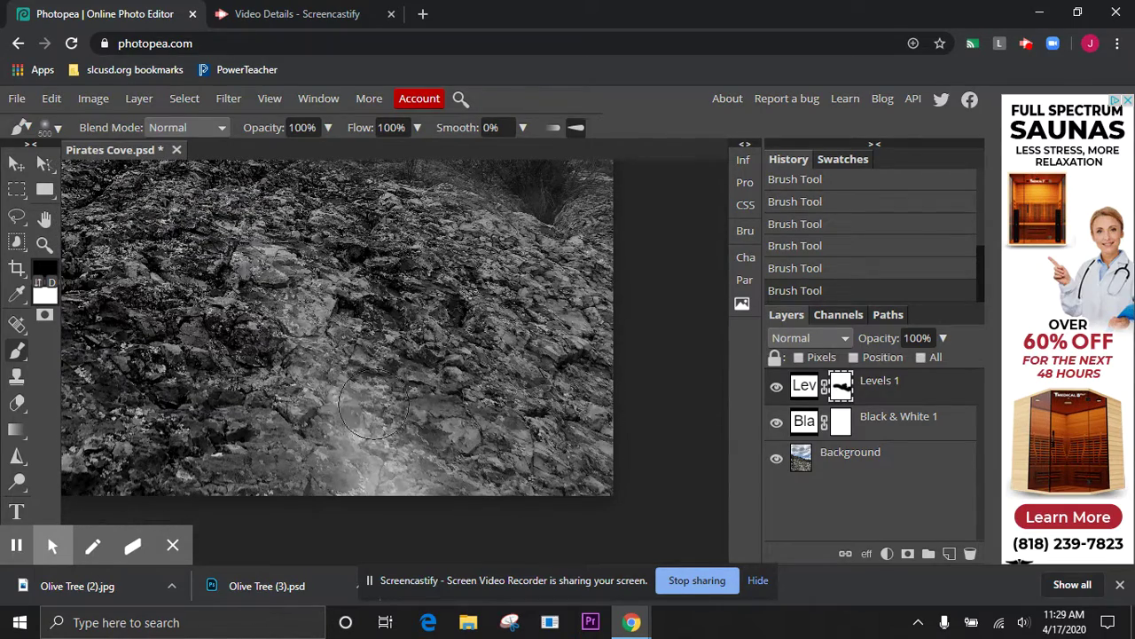
left_click(350, 390)
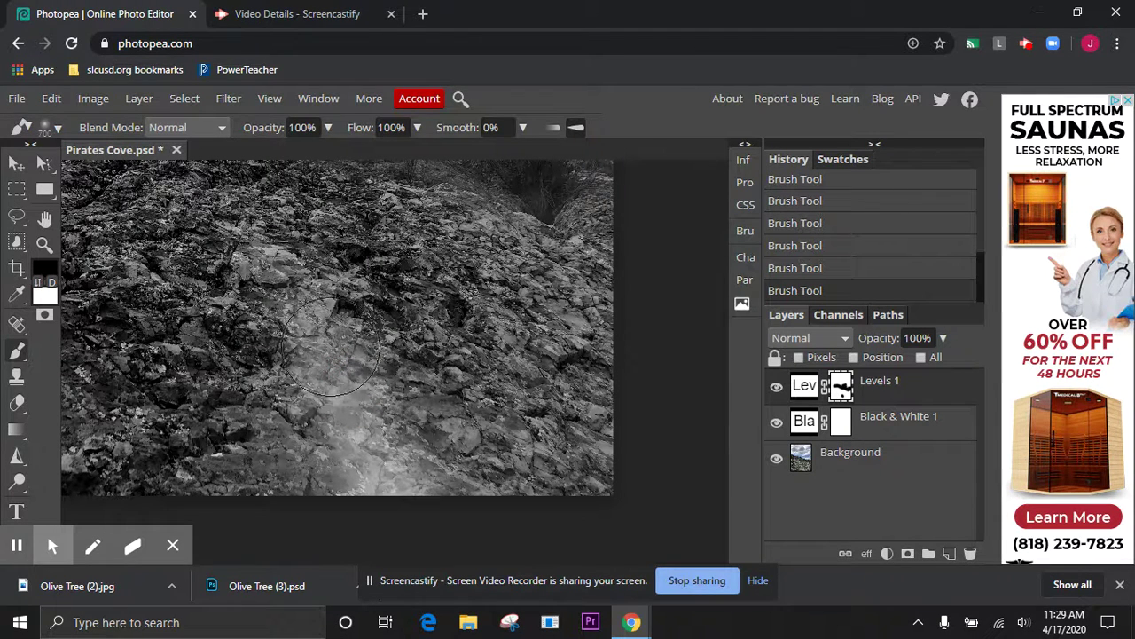
scroll(332, 346, "up", 3)
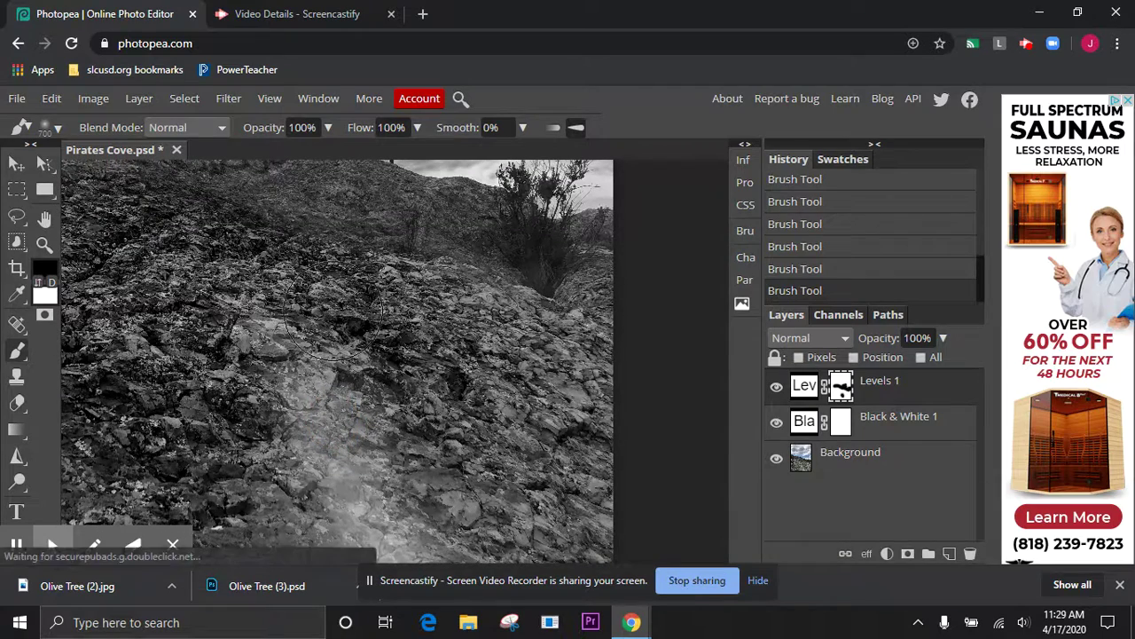
Step: Enlarge the brush to 800 px and paint the mask over the hilltop and clouds
key("bracketright")
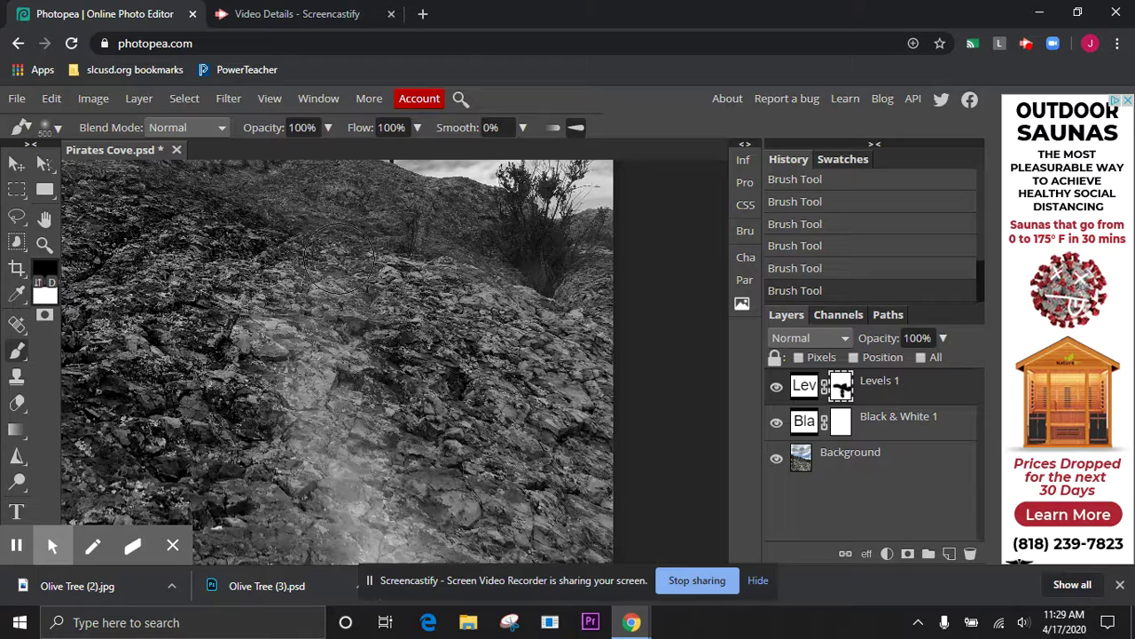
scroll(343, 254, "up", 3)
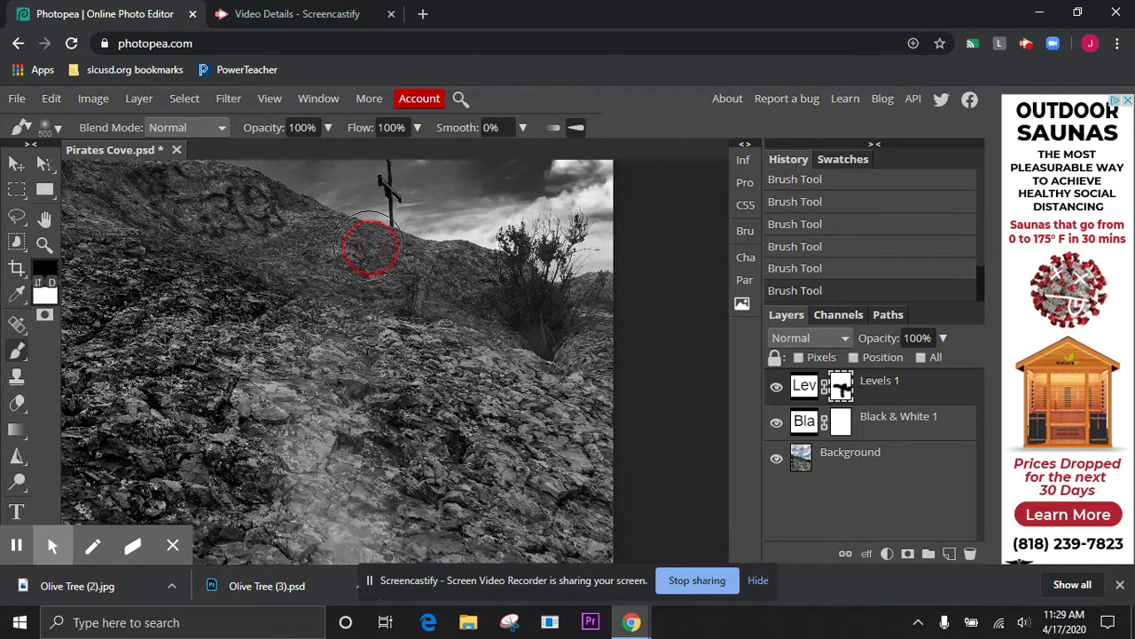
left_click(371, 249)
scroll(377, 272, "down", 8)
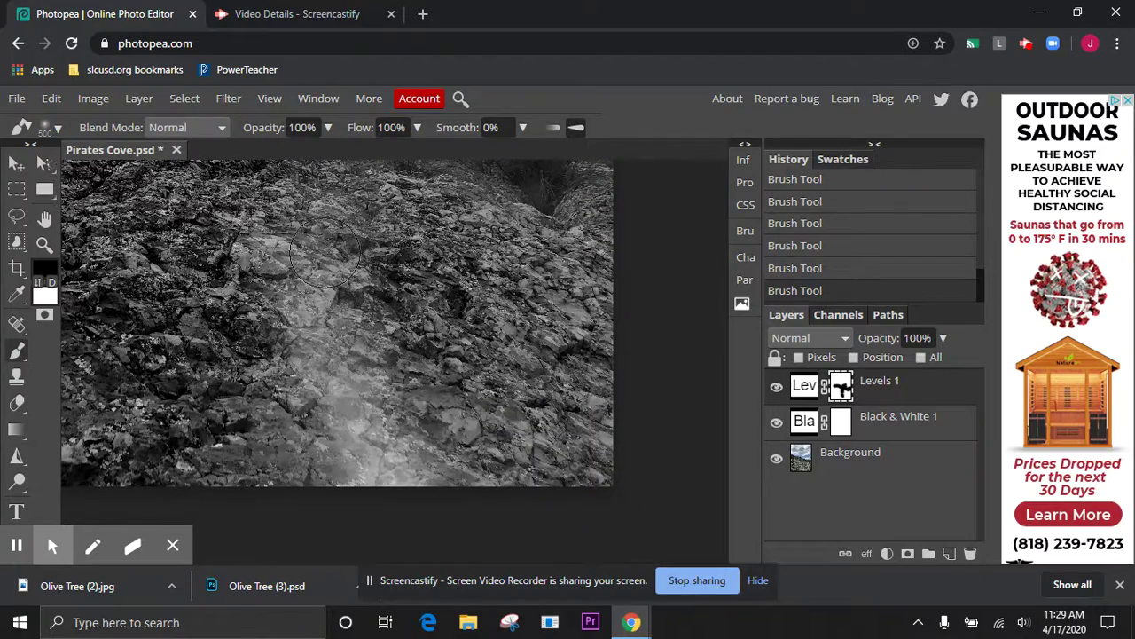
scroll(324, 253, "up", 8)
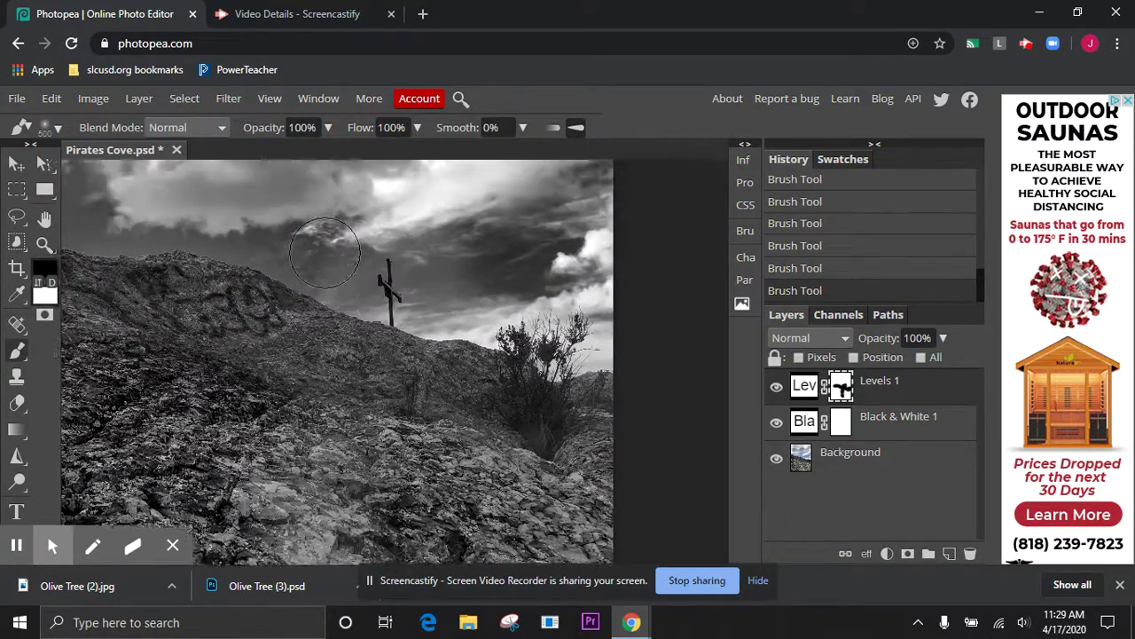
scroll(325, 253, "up", 5)
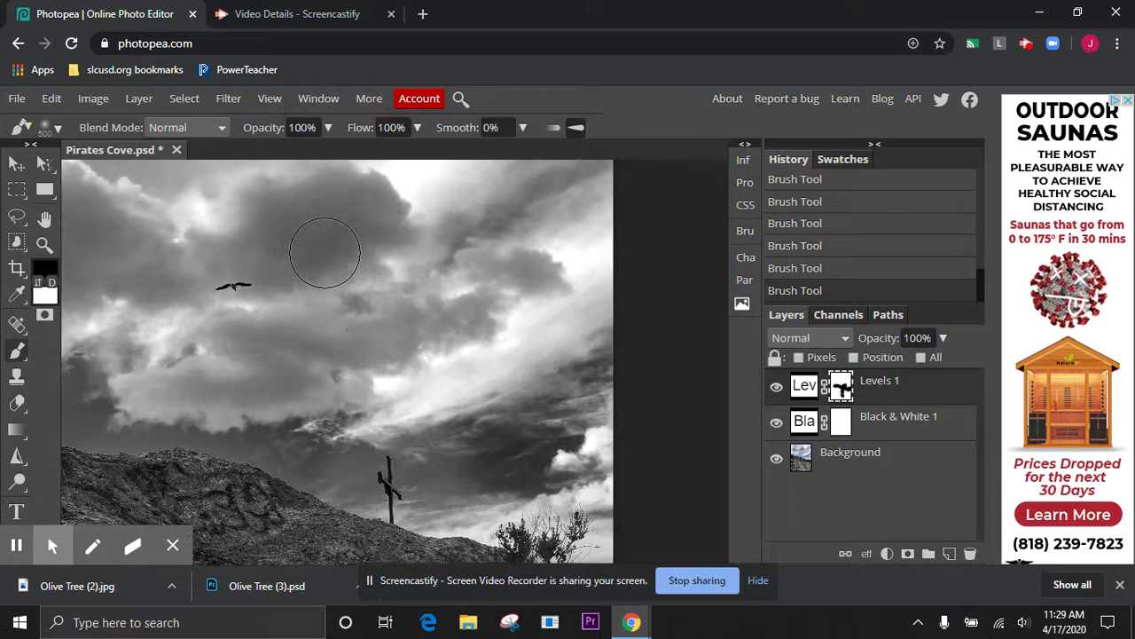
scroll(325, 253, "up", 1)
left_click(263, 240)
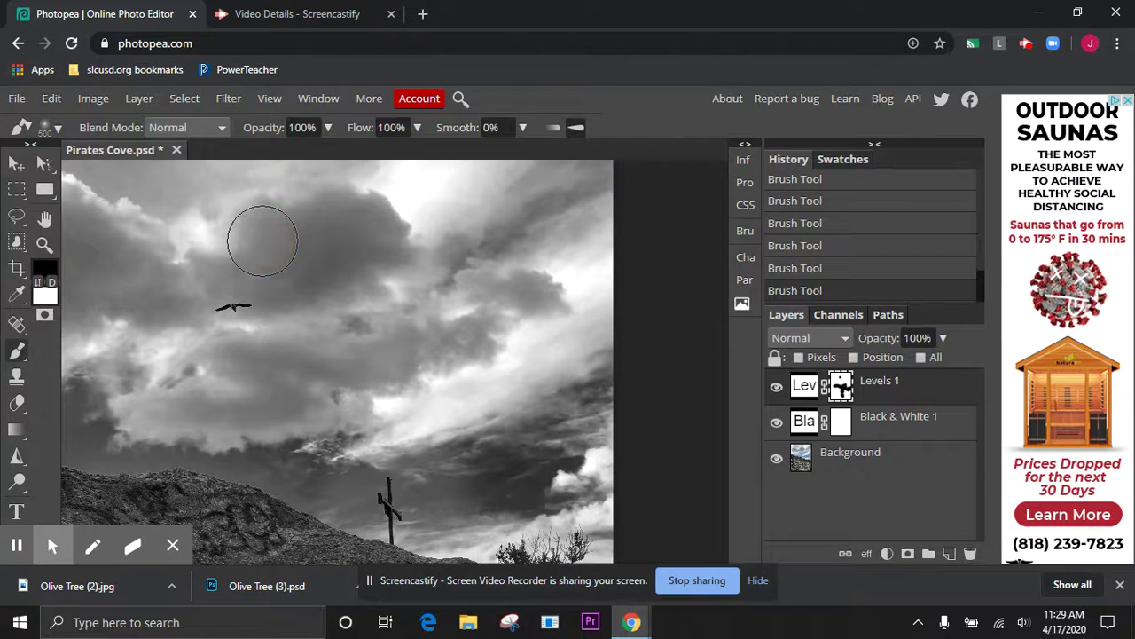
mouse_move(376, 213)
left_mouse_down()
mouse_move(446, 223)
mouse_move(497, 284)
mouse_move(488, 302)
left_mouse_up()
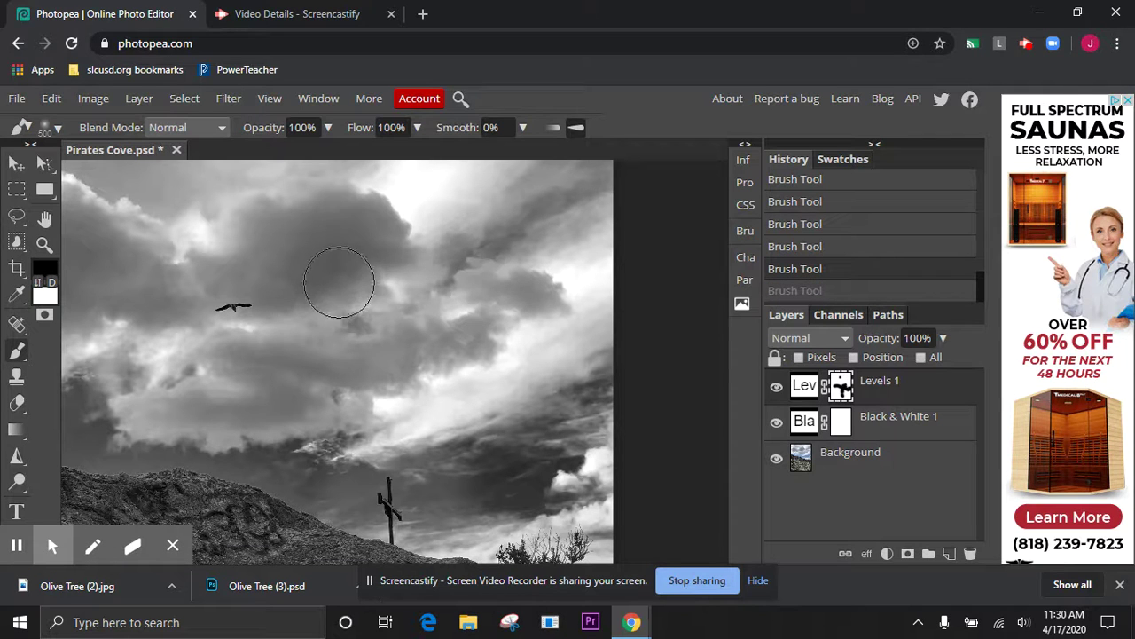
scroll(267, 315, "down", 2)
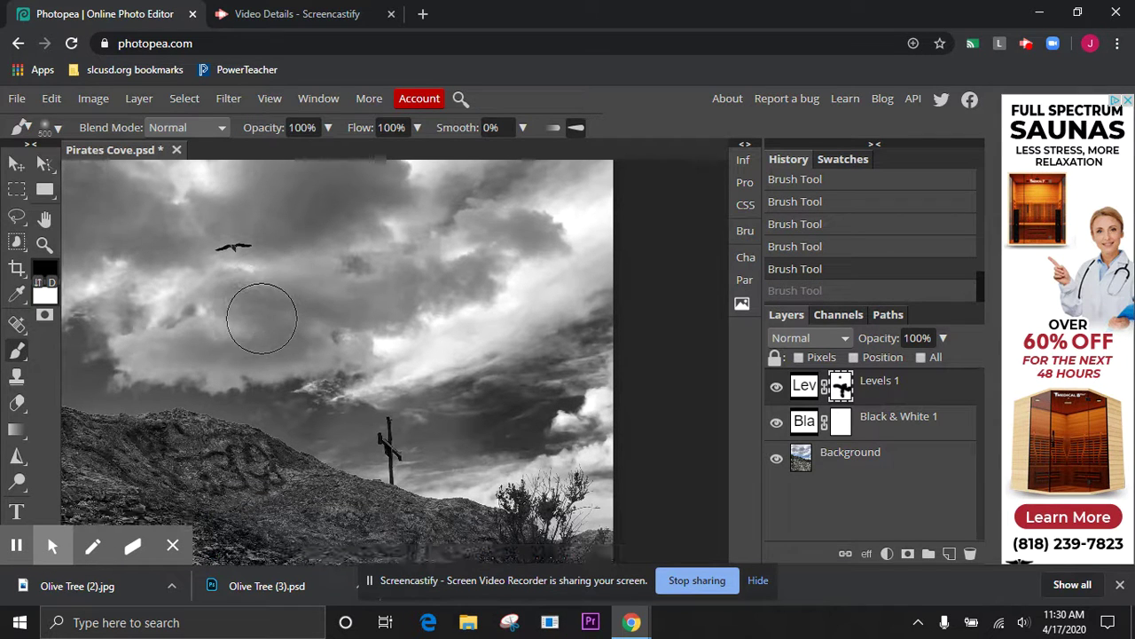
left_click(15, 458)
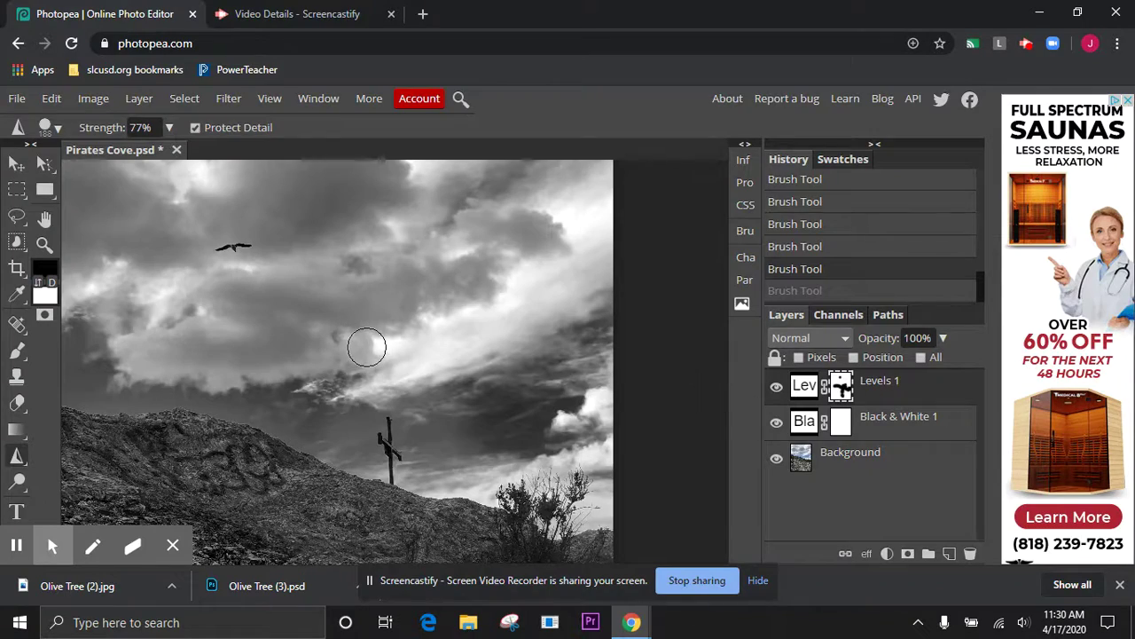
Step: With a larger Sharpen brush at 77% strength, sharpen the carved rocks across to the bush
scroll(367, 346, "down", 8)
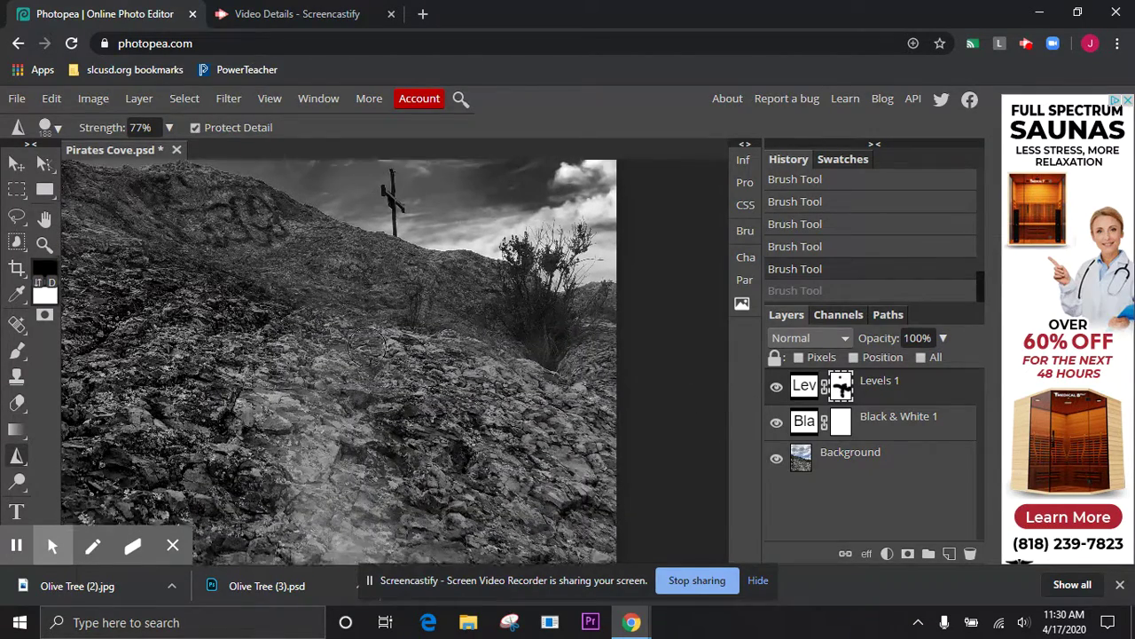
scroll(366, 346, "up", 3)
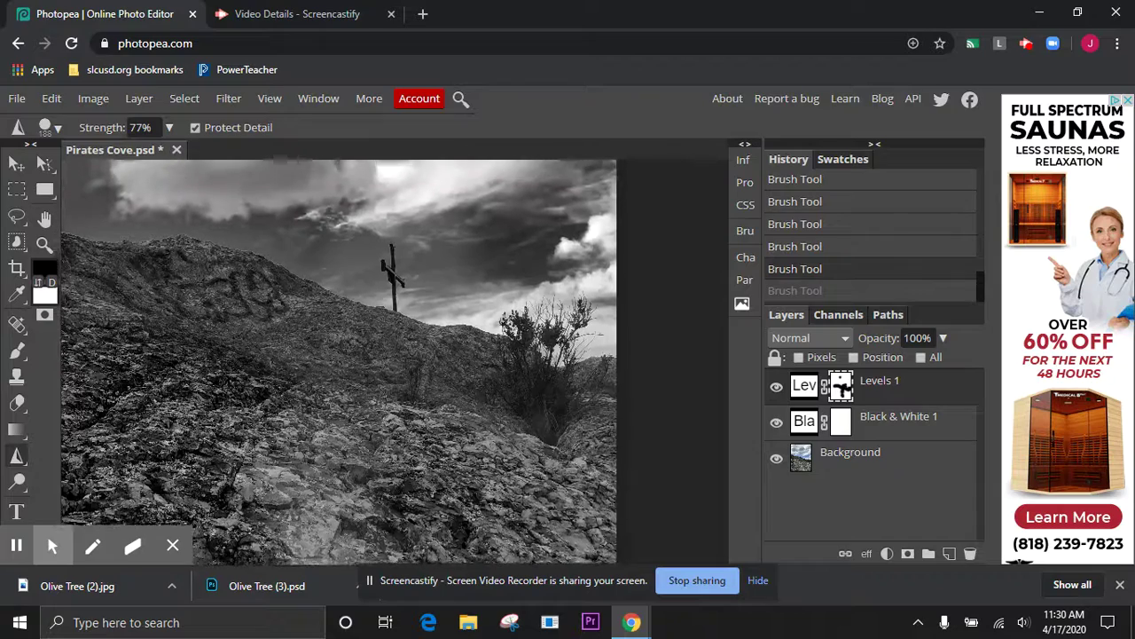
scroll(336, 363, "down", 1)
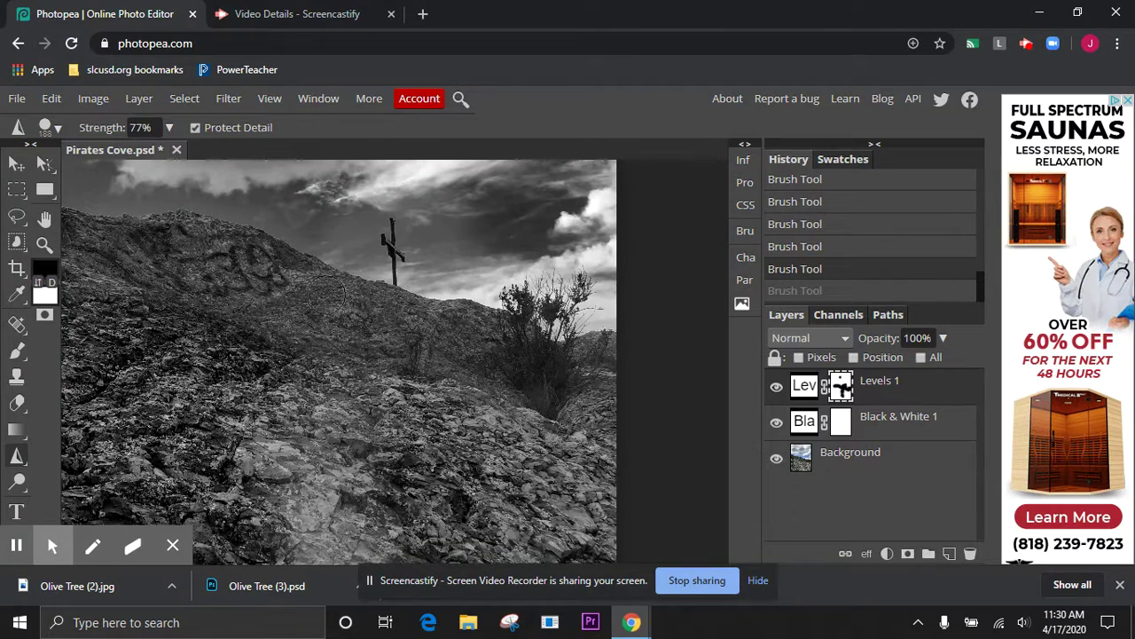
scroll(326, 295, "up", 8)
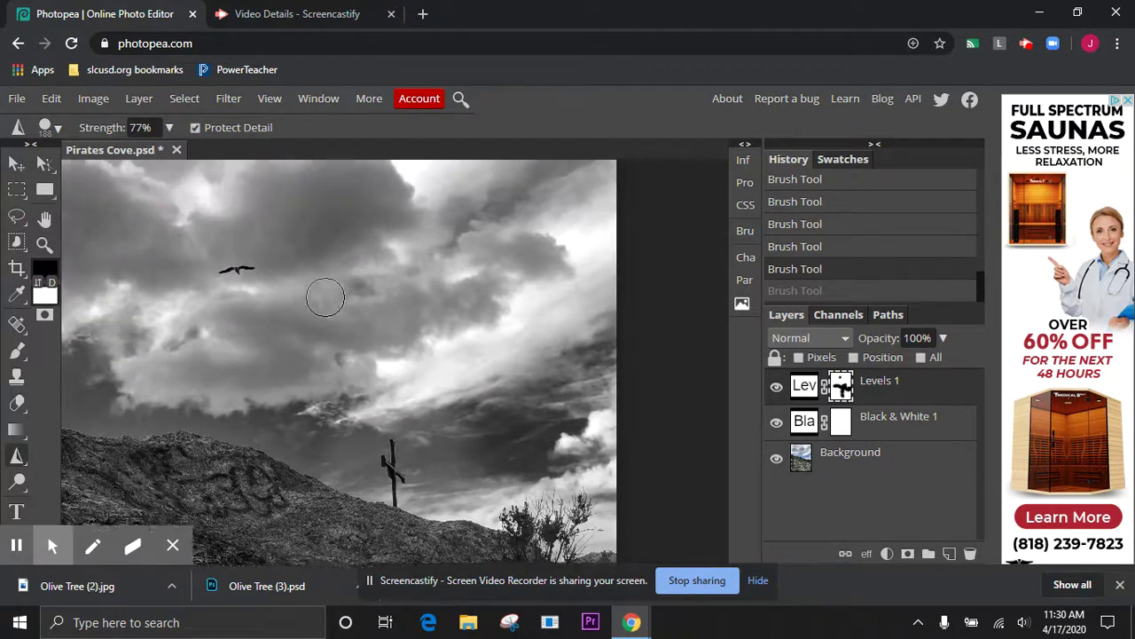
scroll(325, 297, "up", 4)
scroll(325, 297, "down", 6)
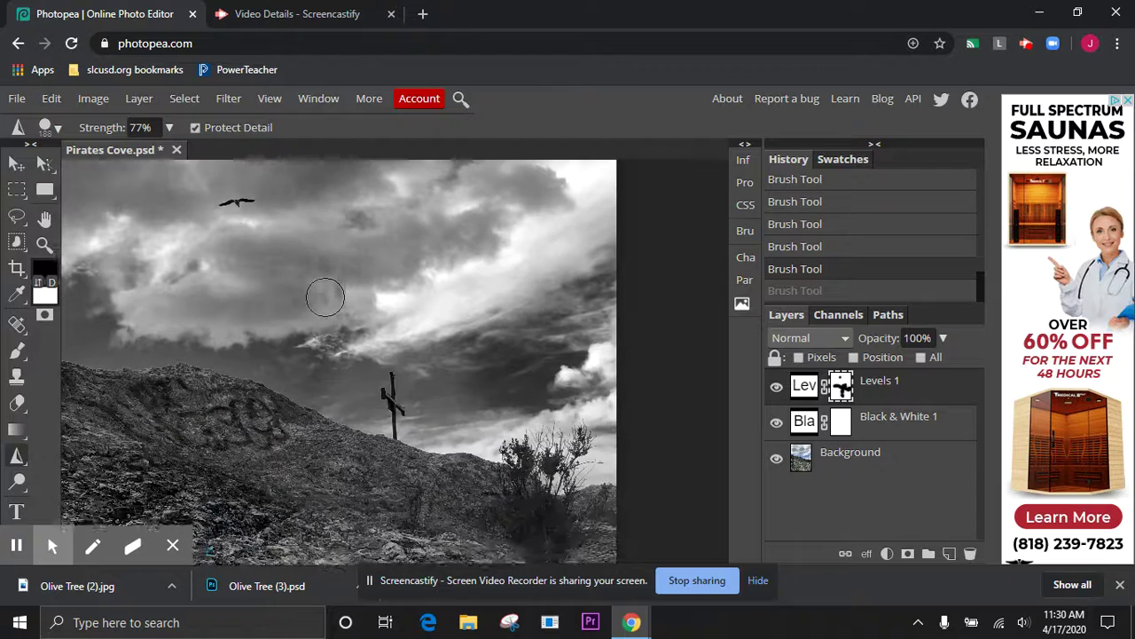
scroll(325, 297, "down", 4)
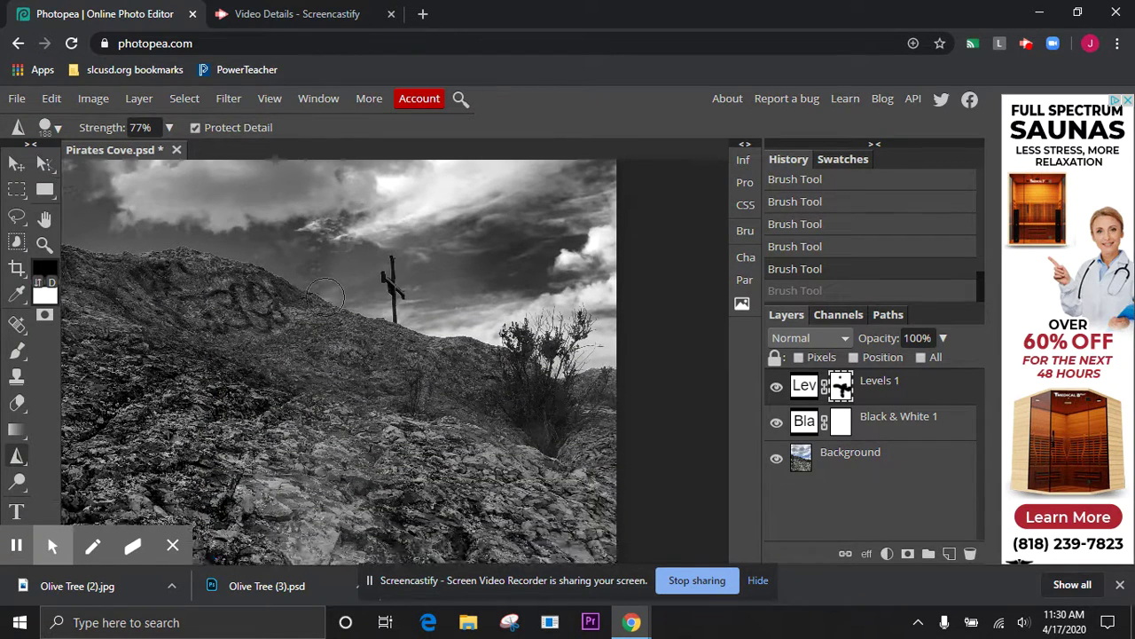
key("bracketright")
key("bracketright")
key("bracketright")
key("bracketright")
key("bracketright")
key("bracketright")
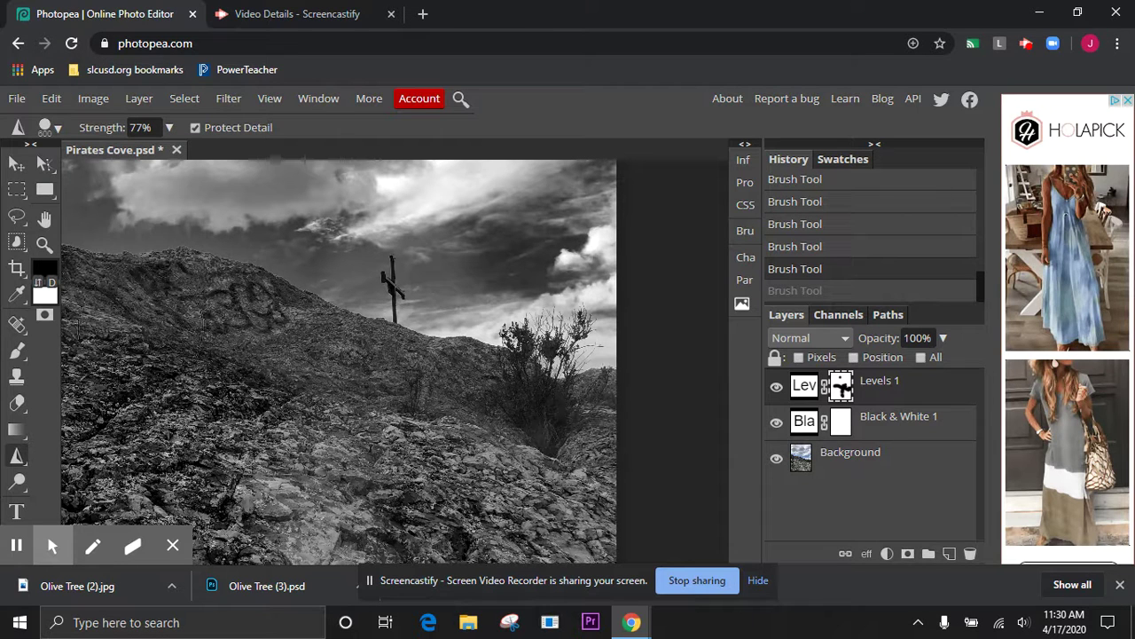
left_click_drag(129, 311, 180, 304)
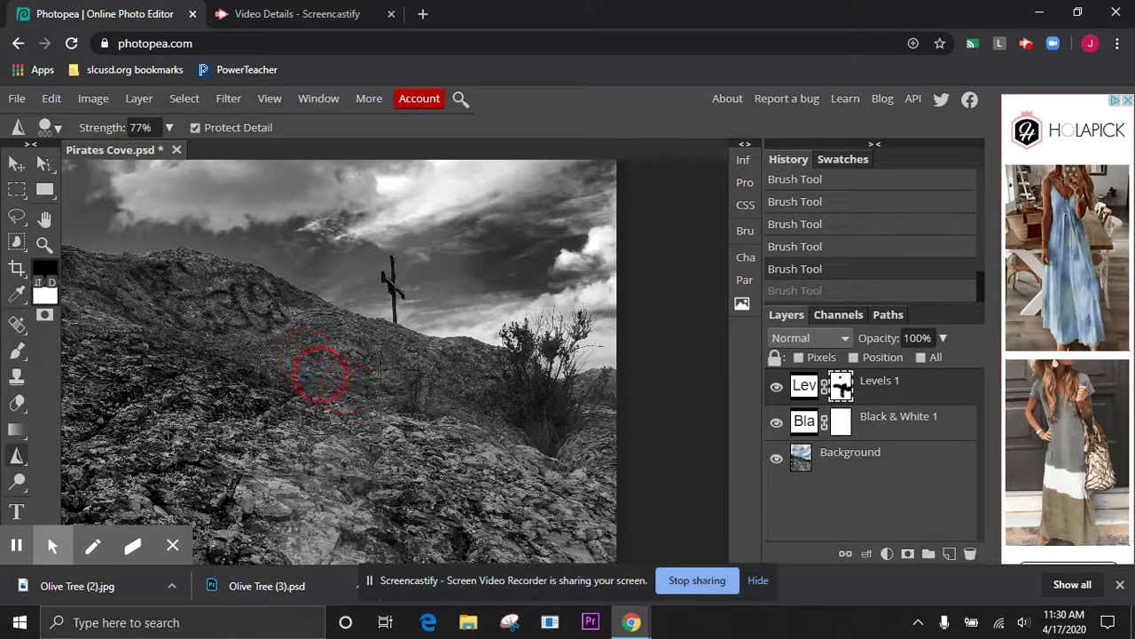
mouse_move(322, 373)
left_mouse_down()
mouse_move(364, 391)
mouse_move(410, 381)
mouse_move(557, 414)
mouse_move(566, 406)
mouse_move(557, 356)
mouse_move(536, 356)
mouse_move(531, 423)
mouse_move(574, 463)
mouse_move(580, 526)
mouse_move(430, 485)
mouse_move(386, 453)
mouse_move(104, 448)
mouse_move(154, 500)
mouse_move(329, 456)
mouse_move(332, 445)
mouse_move(202, 441)
mouse_move(156, 362)
mouse_move(167, 371)
mouse_move(165, 441)
mouse_move(86, 349)
mouse_move(96, 271)
mouse_move(116, 254)
mouse_move(173, 306)
mouse_move(198, 274)
mouse_move(236, 257)
mouse_move(231, 274)
mouse_move(320, 237)
mouse_move(375, 234)
mouse_move(437, 263)
mouse_move(526, 230)
mouse_move(545, 299)
mouse_move(531, 361)
mouse_move(493, 406)
mouse_move(329, 431)
left_mouse_up()
Step: Sharpen the clouds on the left side of the sky
scroll(330, 417, "up", 5)
right_click(388, 438)
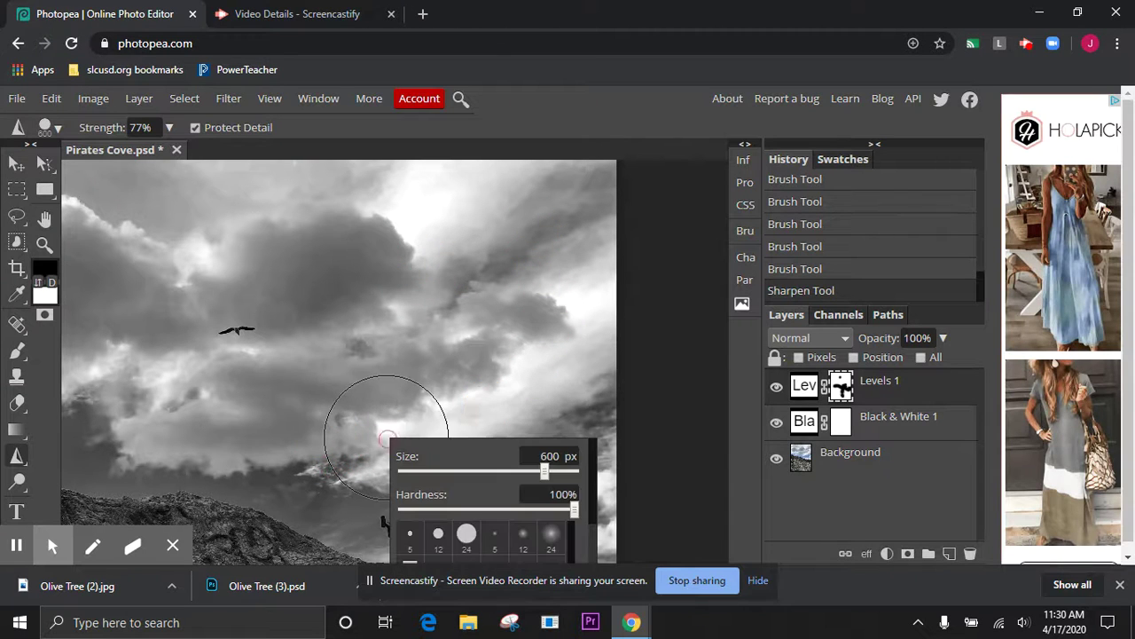
left_click(213, 385)
mouse_move(213, 385)
left_mouse_down()
mouse_move(172, 360)
mouse_move(218, 411)
mouse_move(172, 431)
mouse_move(142, 412)
mouse_move(150, 294)
mouse_move(119, 200)
mouse_move(401, 264)
mouse_move(506, 172)
mouse_move(588, 335)
mouse_move(484, 393)
mouse_move(454, 333)
left_mouse_up()
scroll(454, 333, "down", 5)
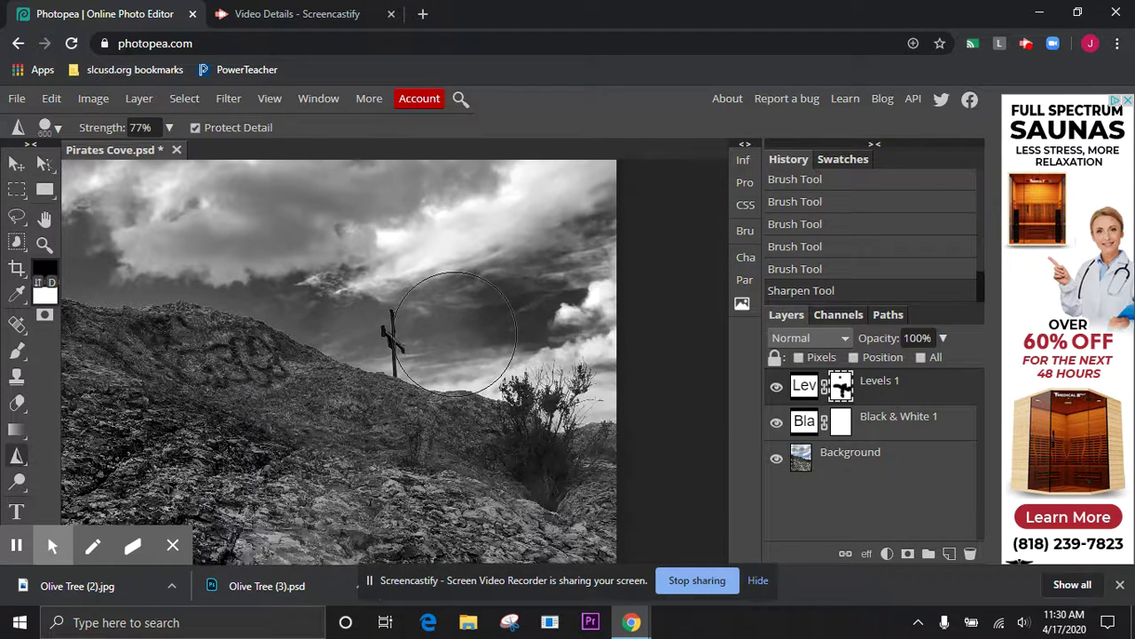
scroll(433, 253, "down", 4)
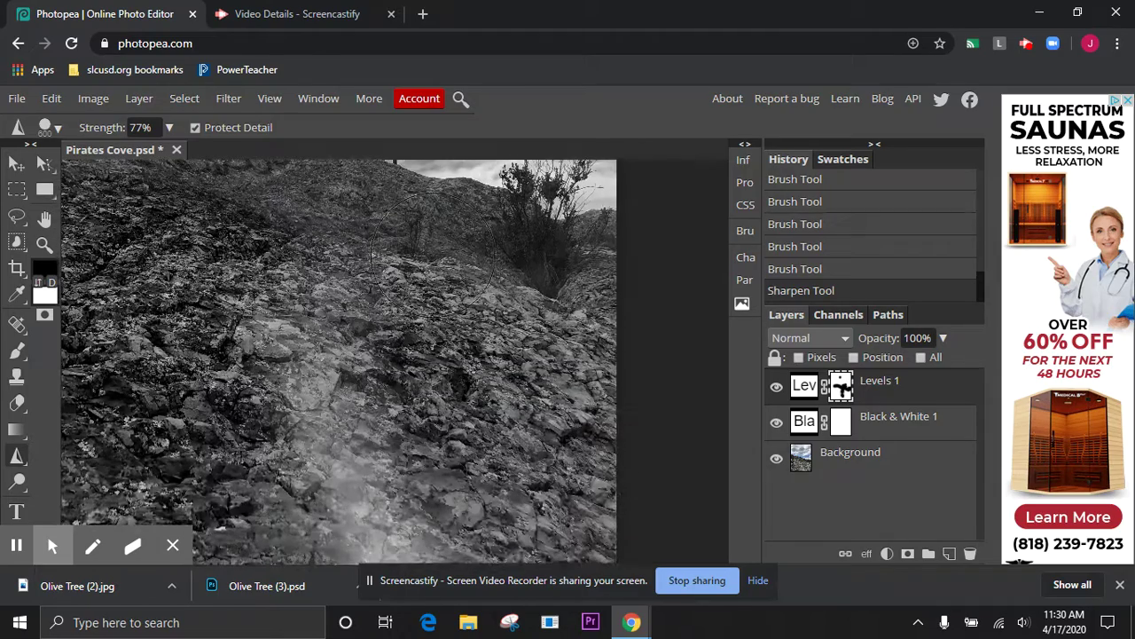
scroll(418, 241, "up", 4)
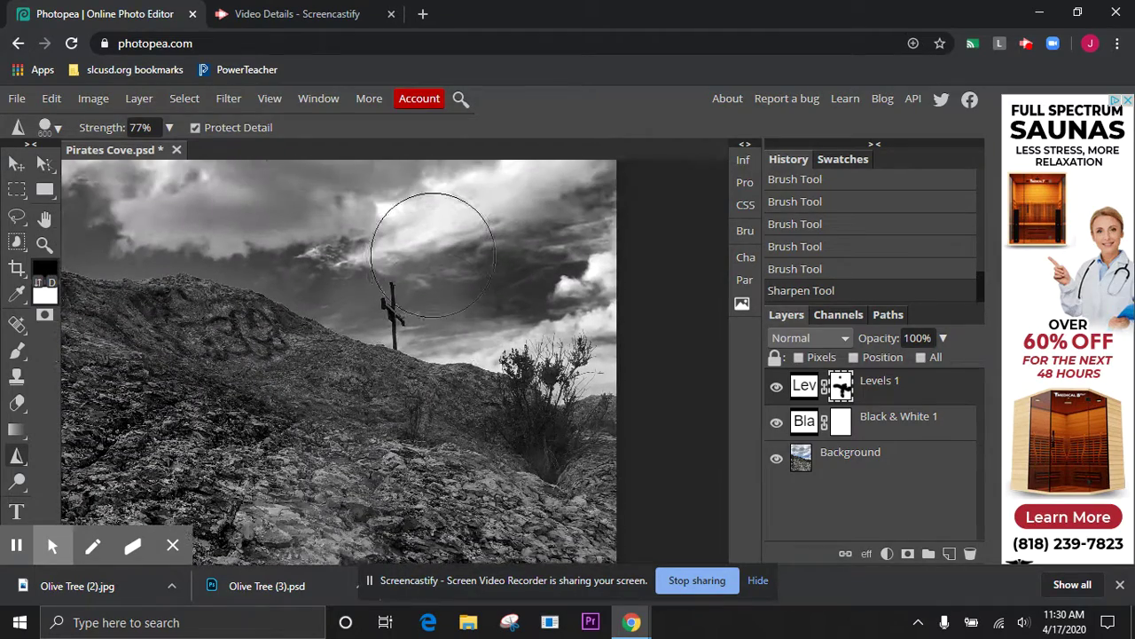
left_click(45, 244)
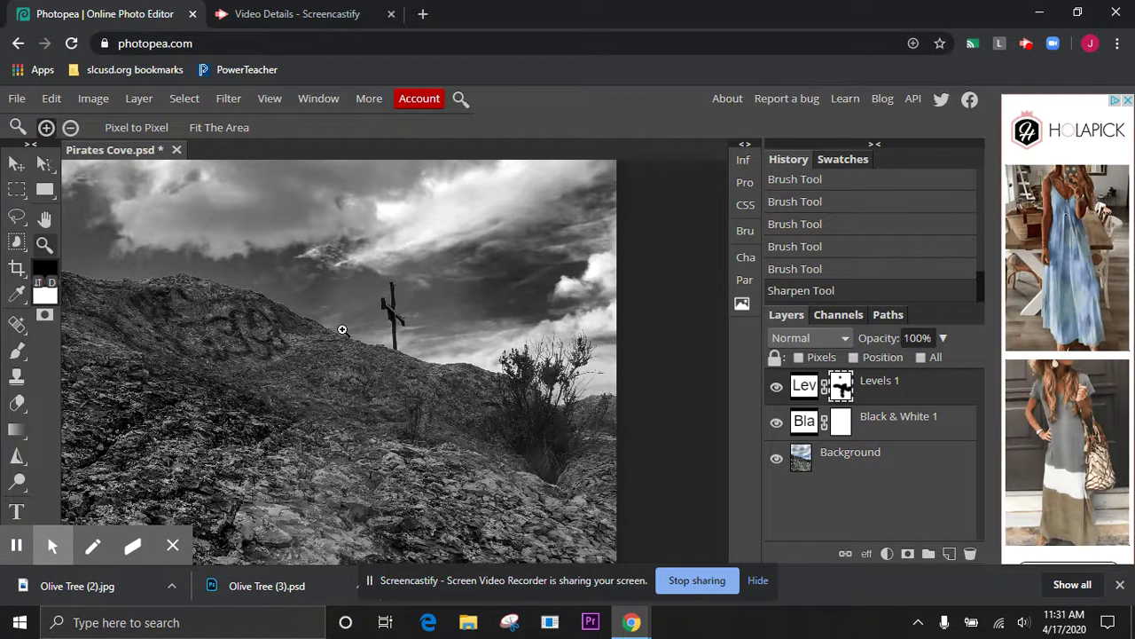
Step: Zoom out three times until the entire hillside photo fits the view
left_click(342, 329, "alt")
left_click(342, 329, "alt")
left_click(342, 329, "alt")
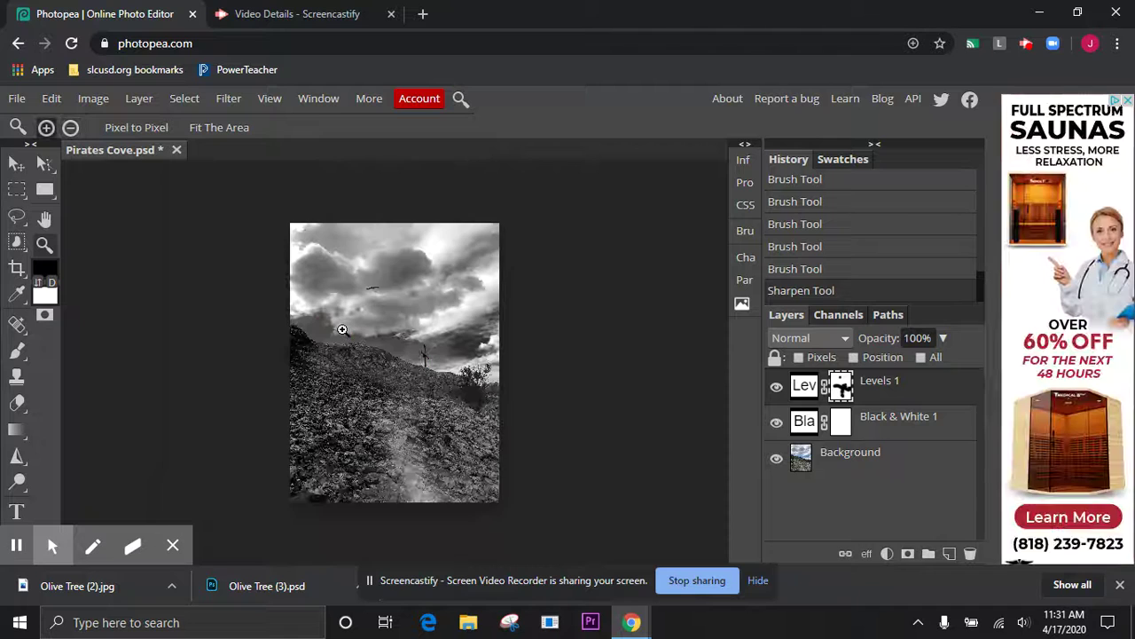